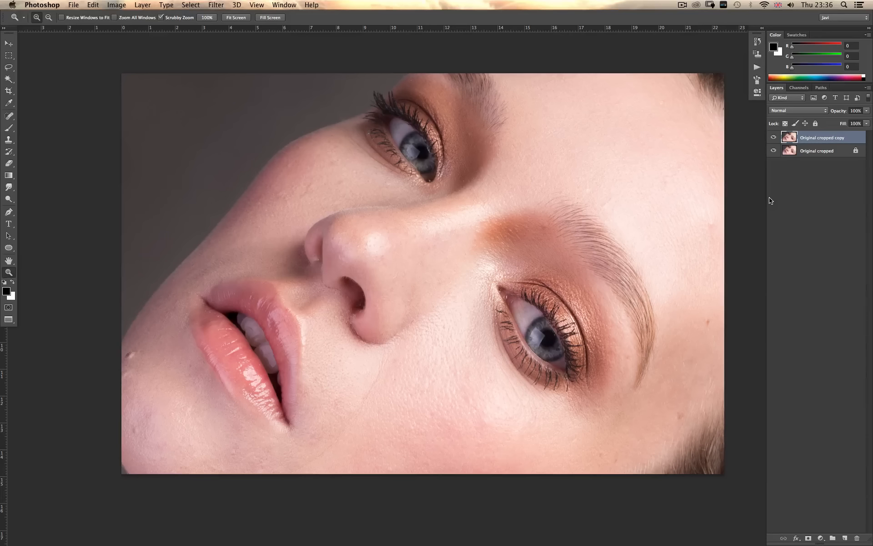
In the Camera Raw Filter on the copied layer, set Contrast to -6, Shadows to +13 and Blacks to +22.
key("super+shift+x")
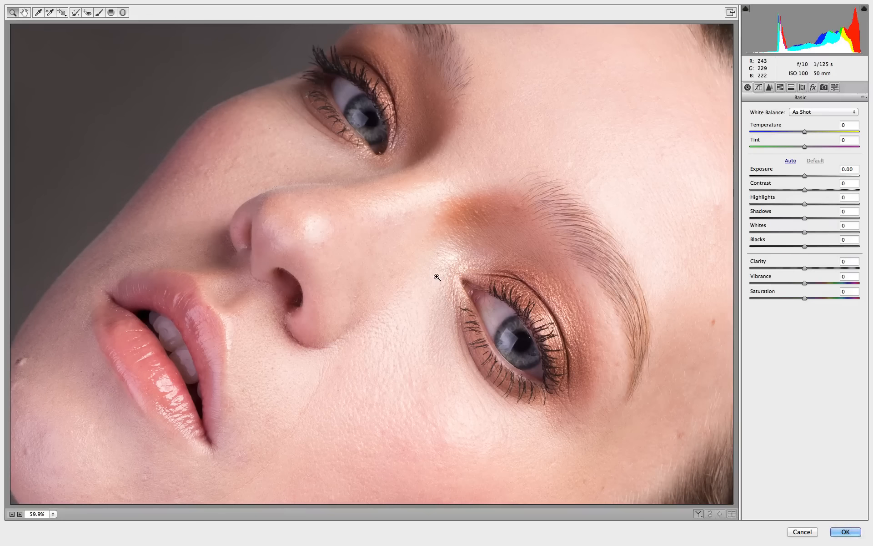
left_click(449, 259, "alt")
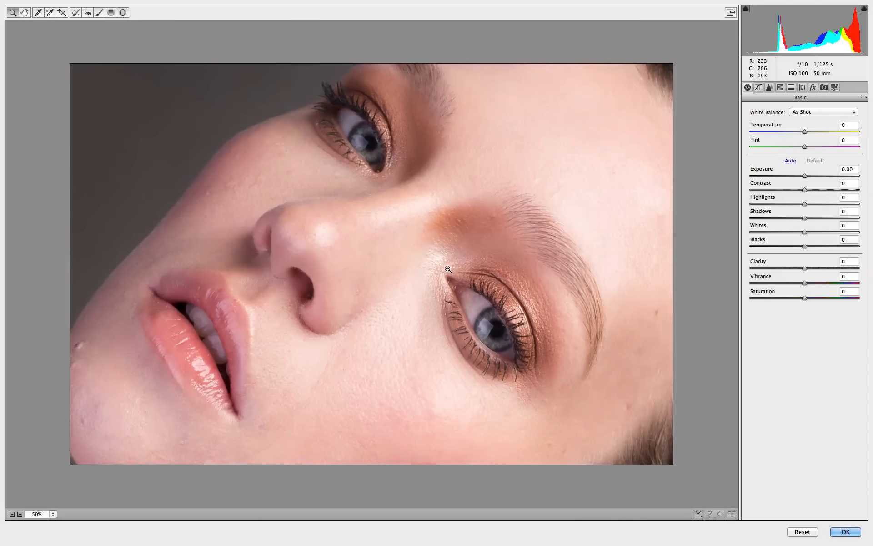
left_click(448, 267, "alt")
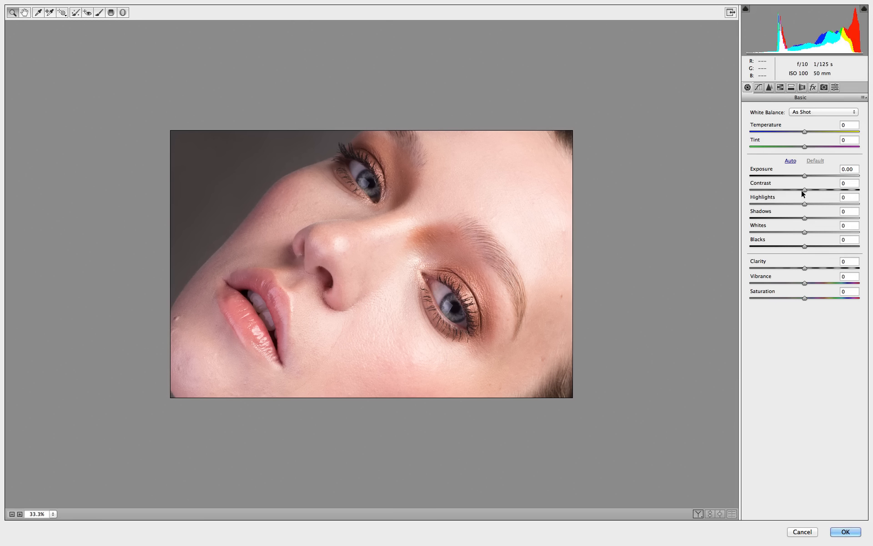
left_click_drag(803, 189, 797, 186)
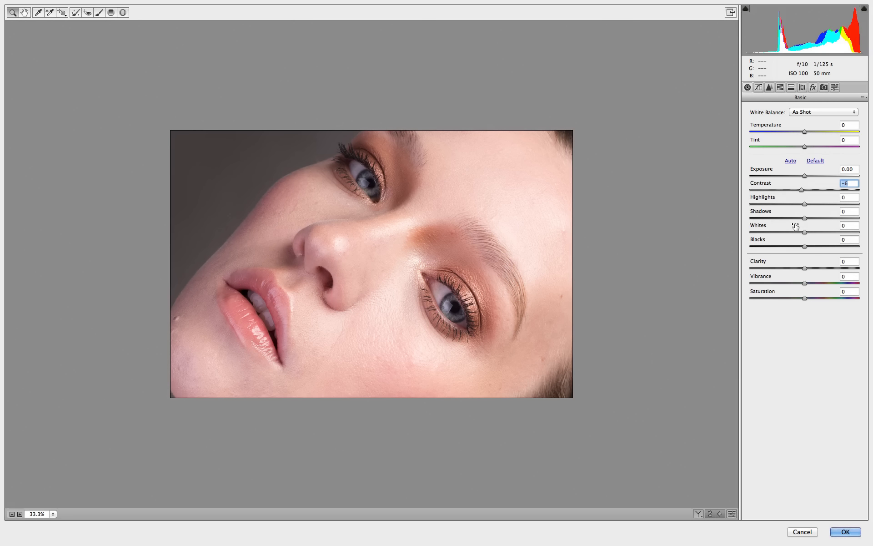
left_click_drag(805, 219, 811, 217)
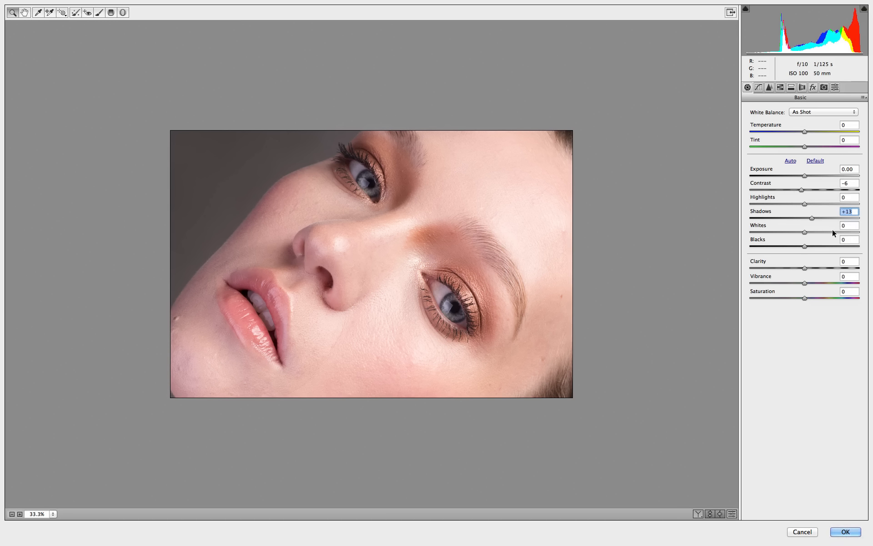
left_click_drag(807, 248, 816, 248)
left_click(817, 247)
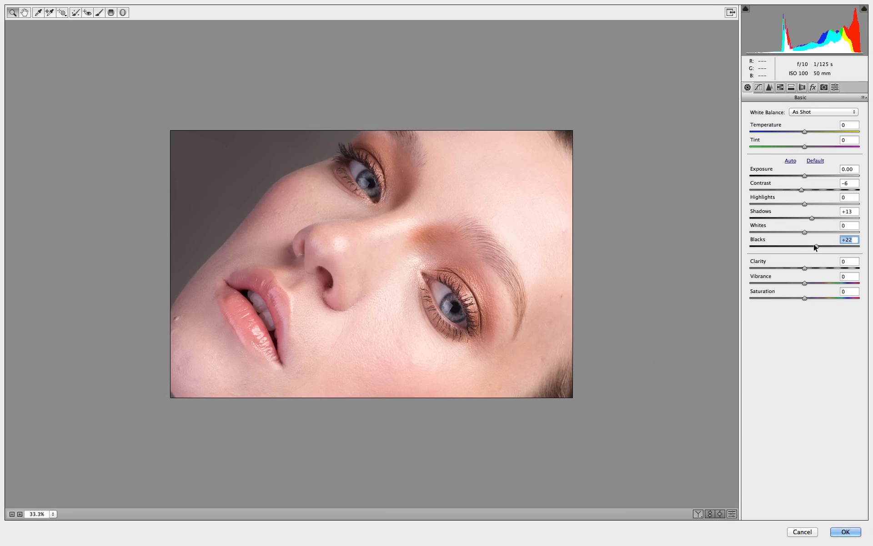
Set the parametric tone curve's Darks to +20 and Shadows to +6, and apply the filter.
left_click(759, 88)
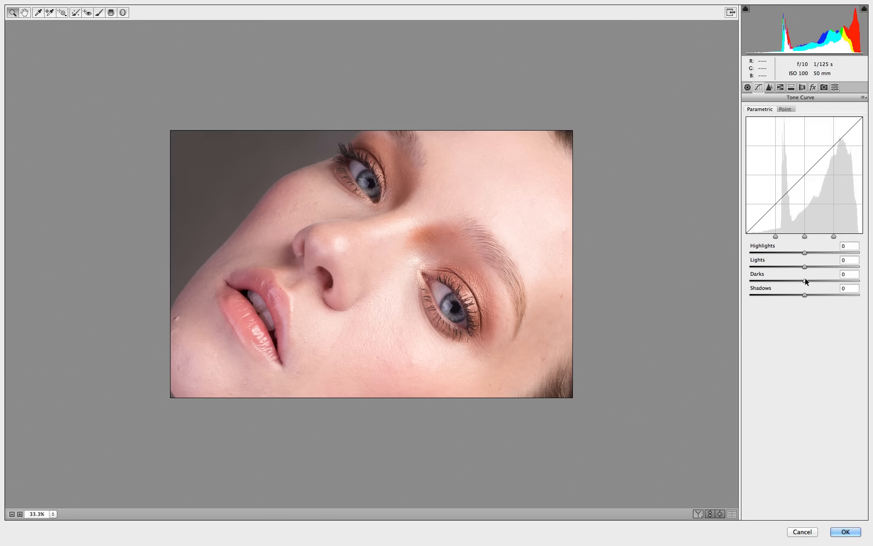
mouse_move(805, 280)
left_mouse_down()
mouse_move(823, 280)
mouse_move(814, 279)
left_mouse_up()
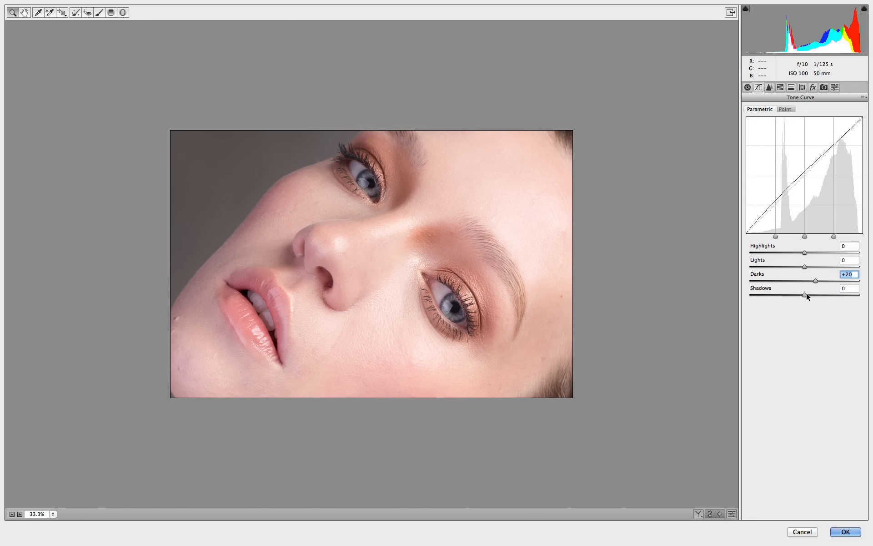
left_click_drag(807, 294, 807, 295)
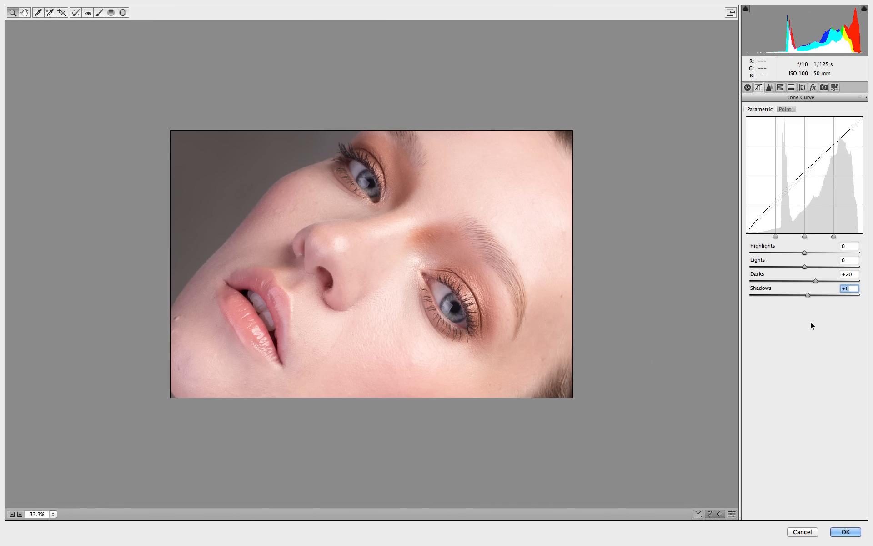
left_click(846, 530)
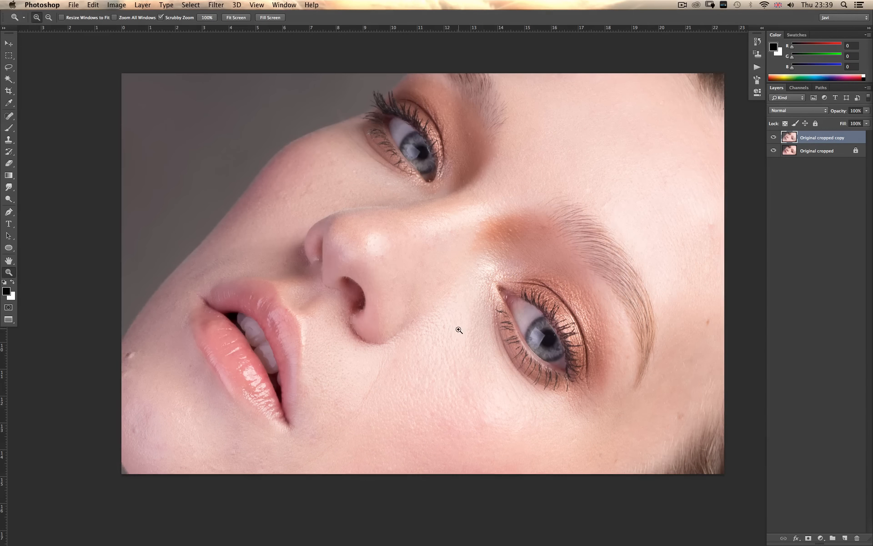
Compare the portrait before and after the Camera Raw adjustments by toggling the copied layer's visibility, leaving the layer visible.
left_click(774, 139)
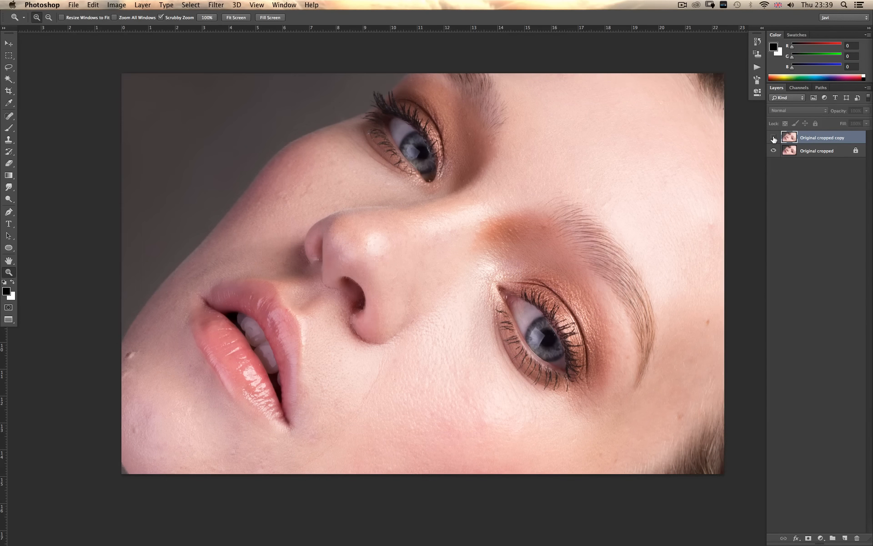
left_click(773, 138)
key("super+minus")
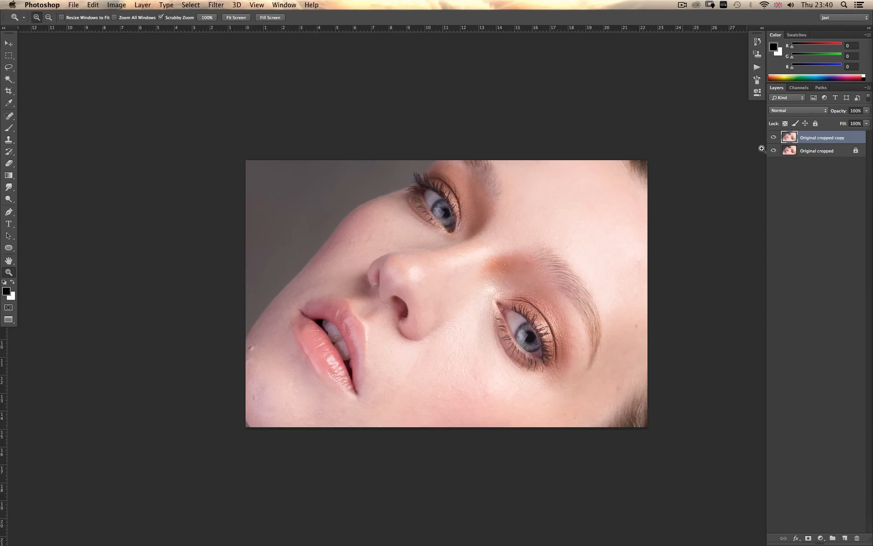
left_click(774, 138)
left_click(774, 139)
left_click(774, 139)
left_click(774, 138)
left_click(774, 138)
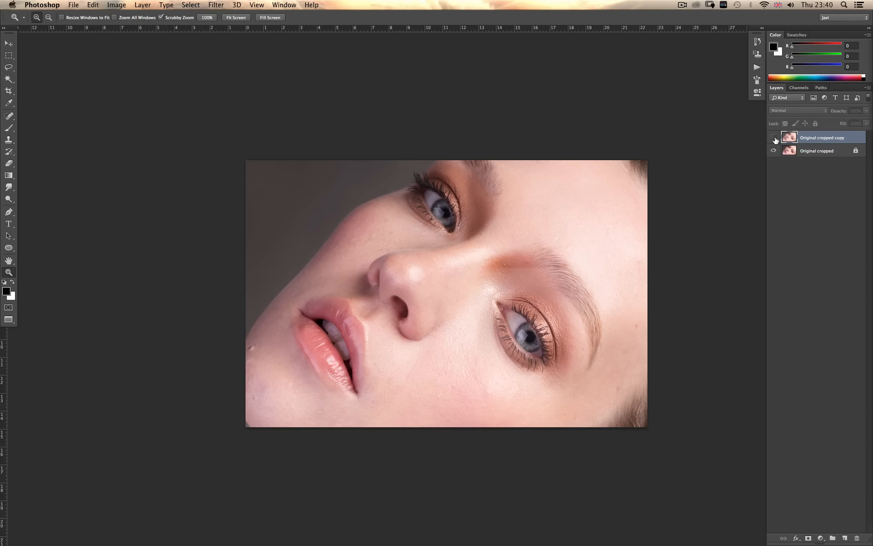
left_click(775, 139)
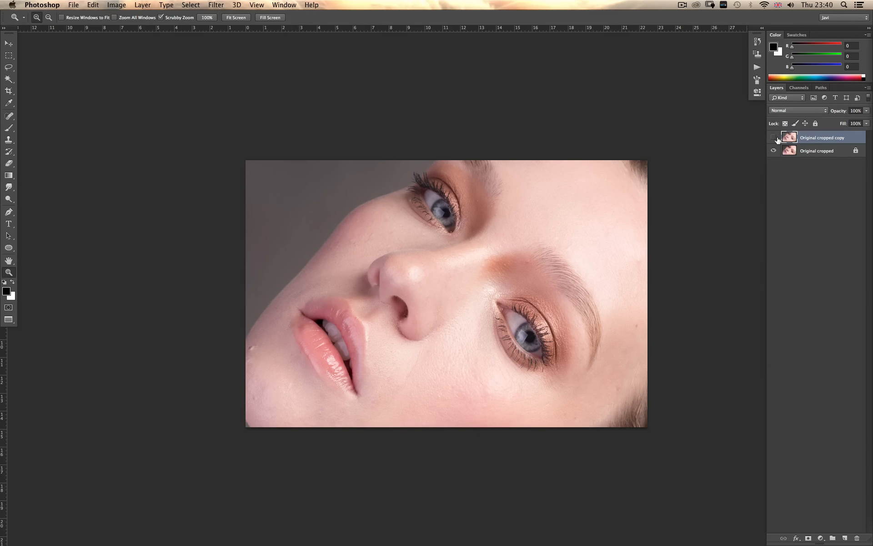
left_click(776, 138)
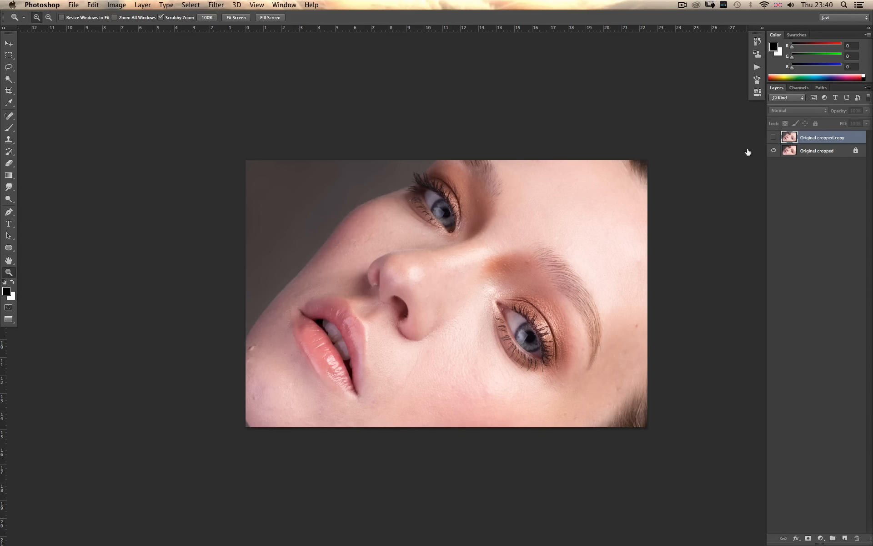
left_click(773, 138)
left_click(772, 140)
left_click(772, 140)
left_click(773, 139)
left_click(773, 139)
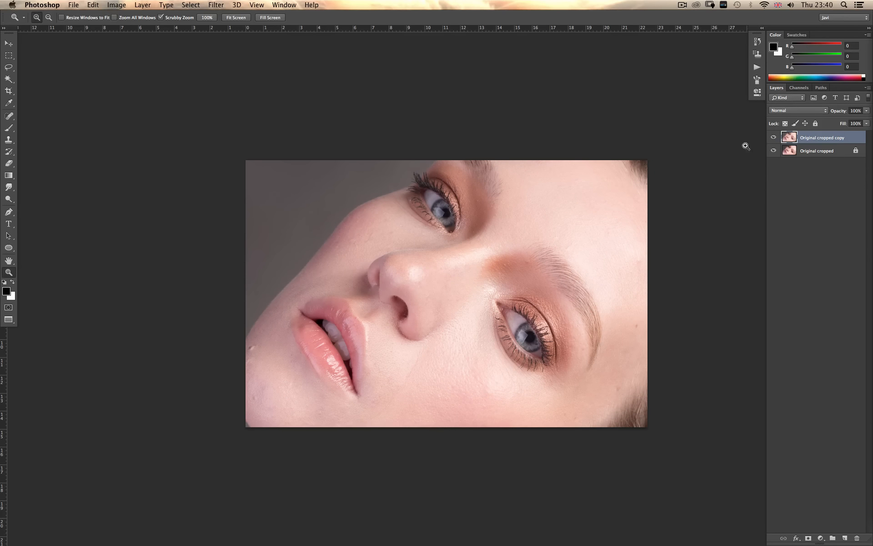
left_click(775, 138)
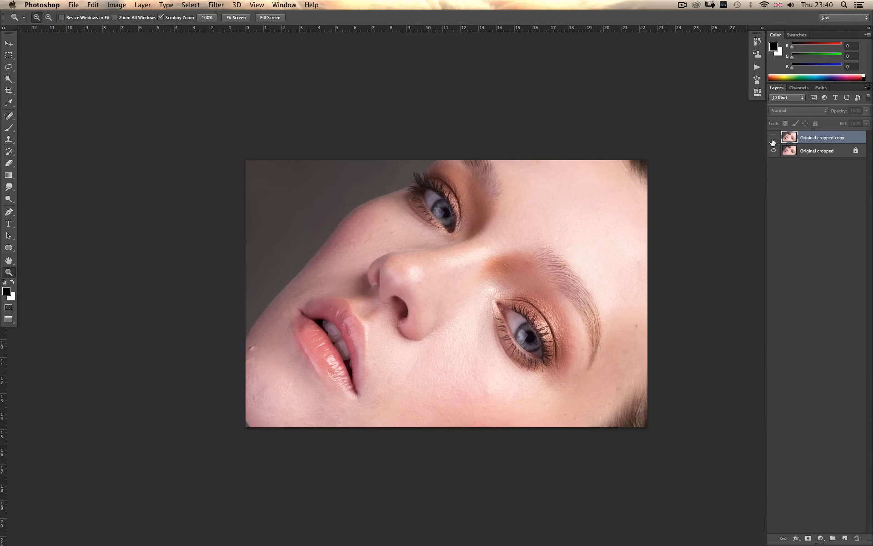
left_click(773, 139)
Rename the layer "Original cropped copy" as CRC.
double_click(828, 136)
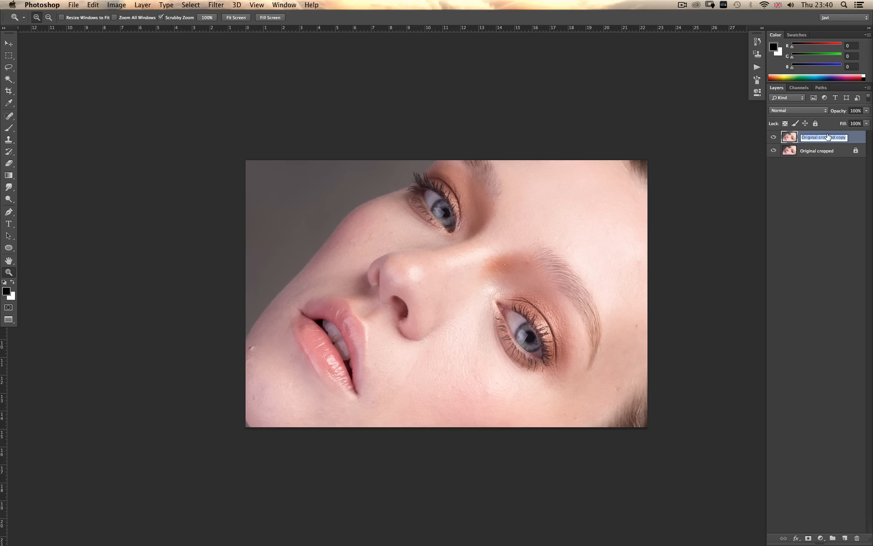
type("CRC")
key("Return")
Add a new empty layer above CRC and name it Cleaning.
left_click(844, 539)
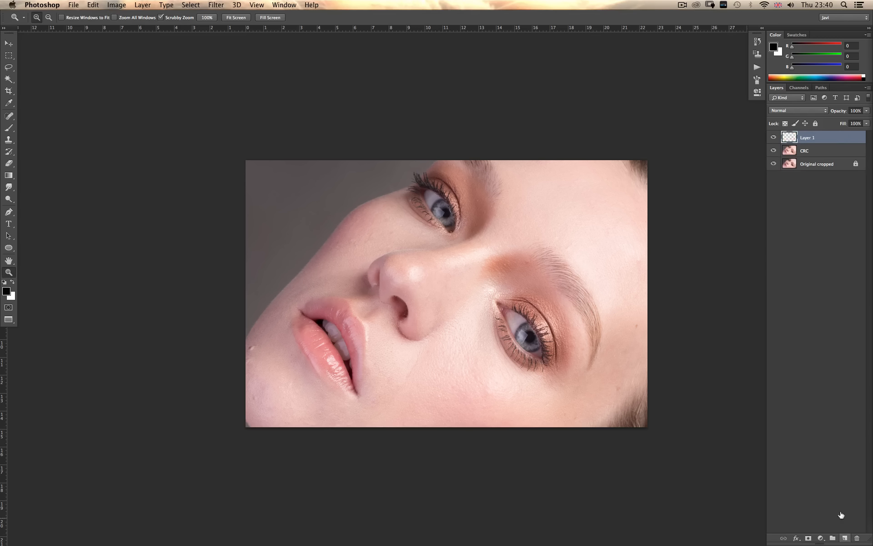
double_click(809, 138)
type("Cleaning")
key("Return")
Activate the Healing Brush Tool and enlarge the view of the face for retouching.
left_click(17, 120)
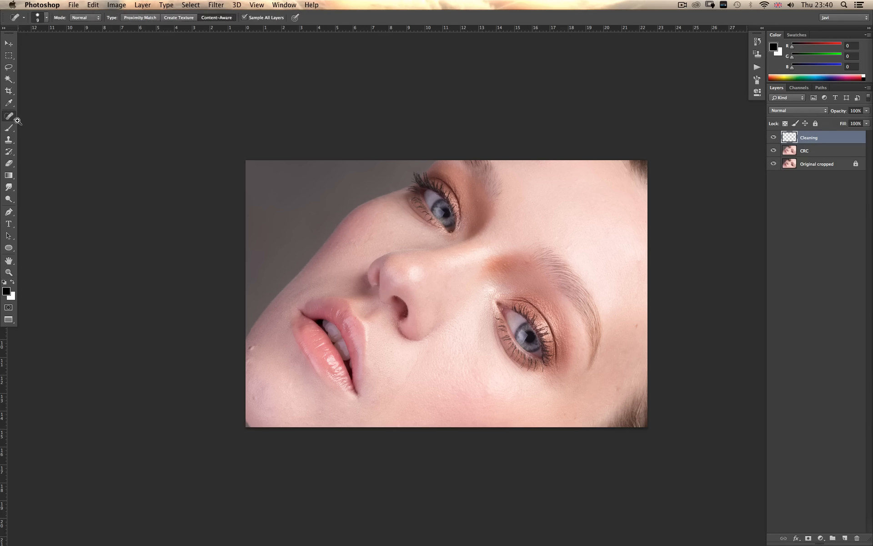
left_click(10, 117)
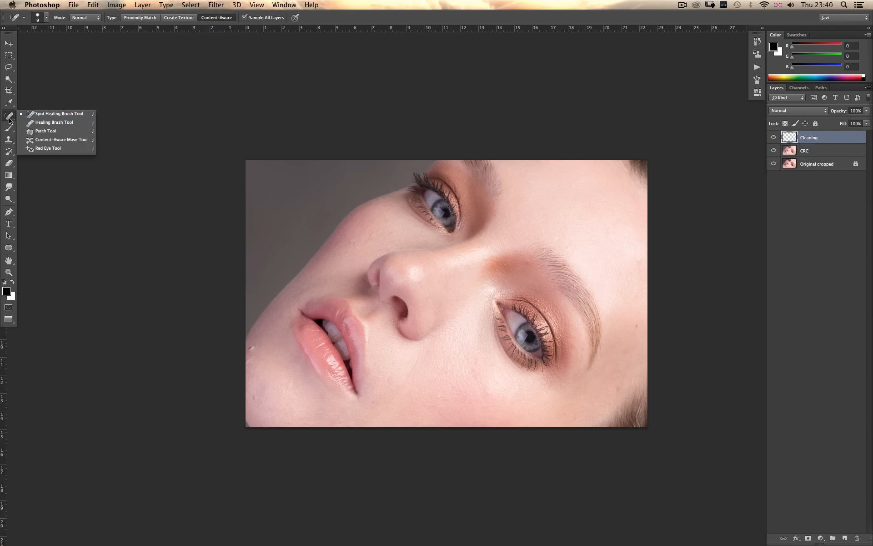
left_click(38, 123)
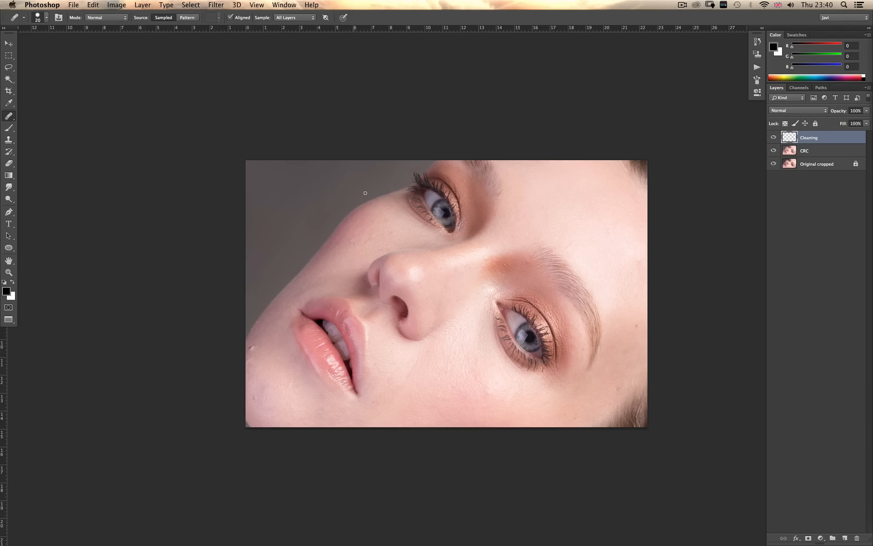
key("z")
left_click(496, 297)
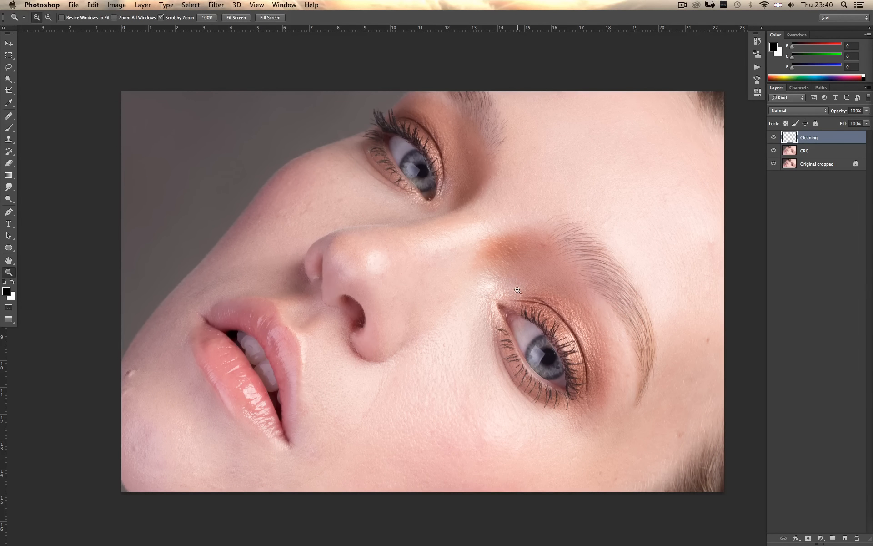
key("j")
key("bracketright")
key("bracketright")
key("bracketright")
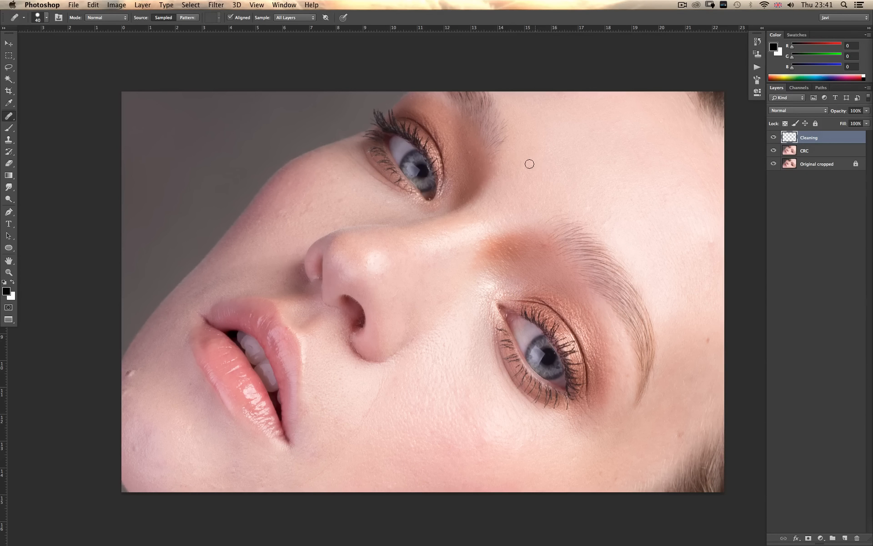
key("bracketright")
key("bracketright")
key("bracketright")
key("bracketright")
key("bracketright")
key("bracketright")
left_click(467, 174, "alt")
key("super+z")
key("super+z")
Reduce the healing brush to 20 px, sample skin by the near eyebrow and check the brush settings.
key("bracketleft")
key("bracketleft")
key("bracketleft")
key("bracketleft")
key("bracketleft")
key("bracketleft")
key("bracketleft")
left_click(543, 251, "alt")
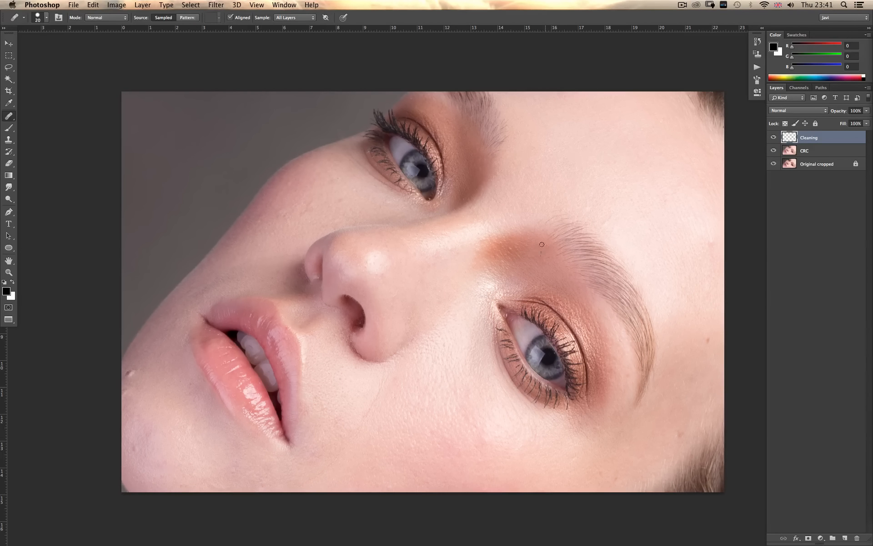
right_click(545, 267)
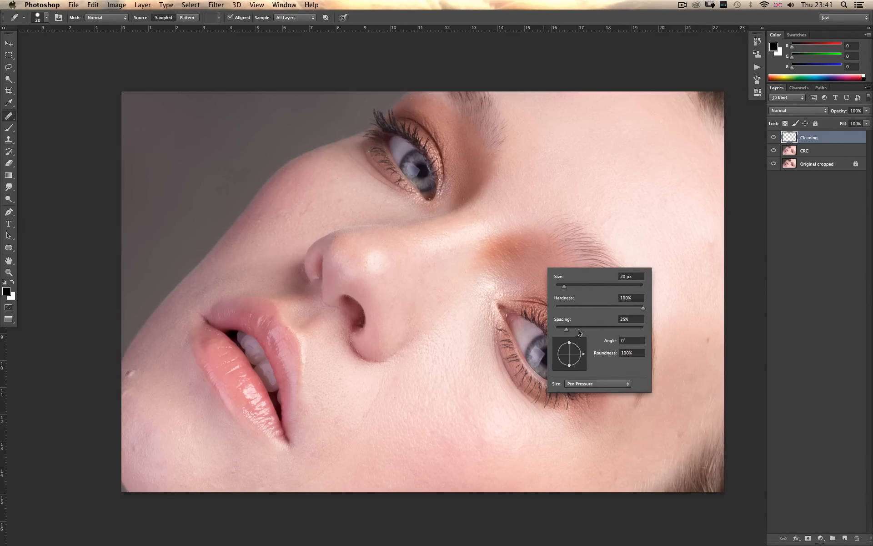
left_click(530, 210)
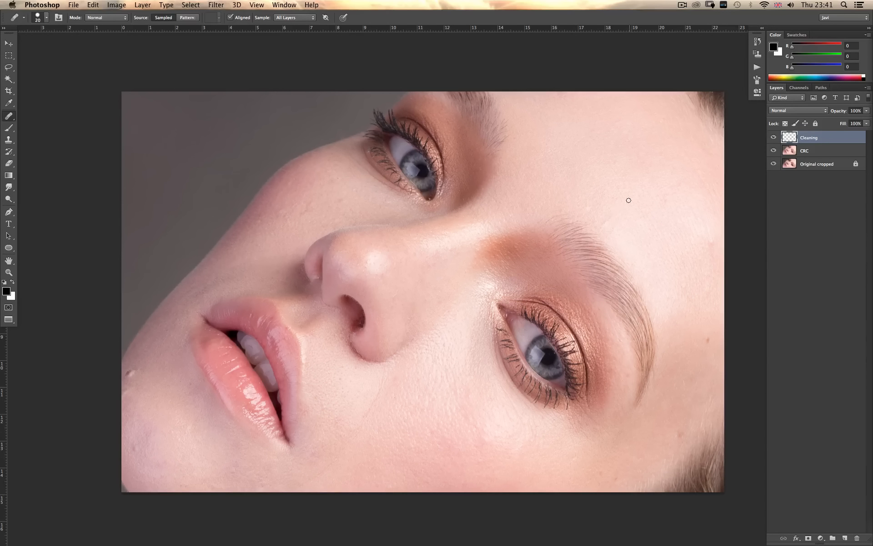
Heal the blemishes on the forehead and between the near eyebrow and the inner corner of the eye.
left_click(705, 247)
left_click(510, 241, "alt")
left_click(493, 253, "alt")
mouse_move(503, 254)
left_mouse_down()
mouse_move(540, 247)
mouse_move(503, 266)
left_mouse_up()
left_click(513, 243, "alt")
left_click(496, 271, "alt")
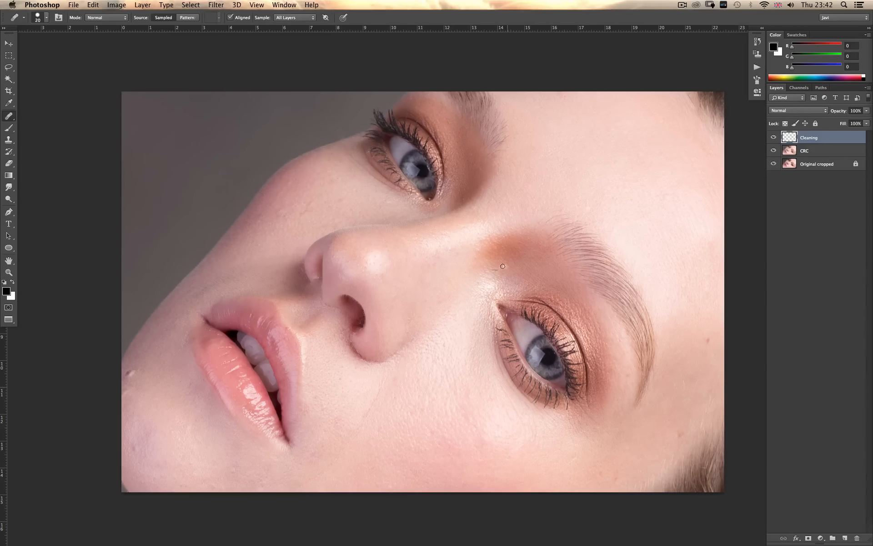
Heal the small marks on and beside the upper lip, sampling from clean lip texture.
left_click(287, 328)
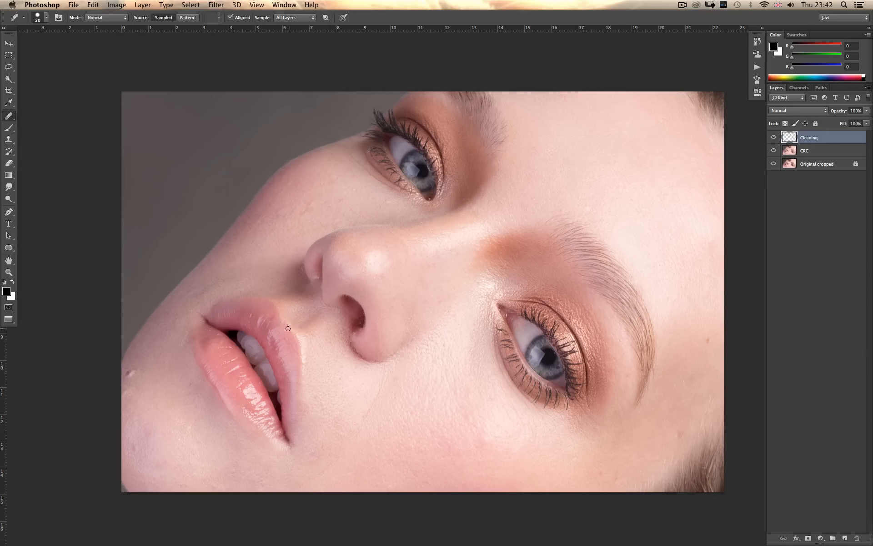
left_click(253, 307, "alt")
left_click(258, 327)
mouse_move(258, 327)
left_mouse_down()
mouse_move(264, 315)
mouse_move(257, 323)
left_mouse_up()
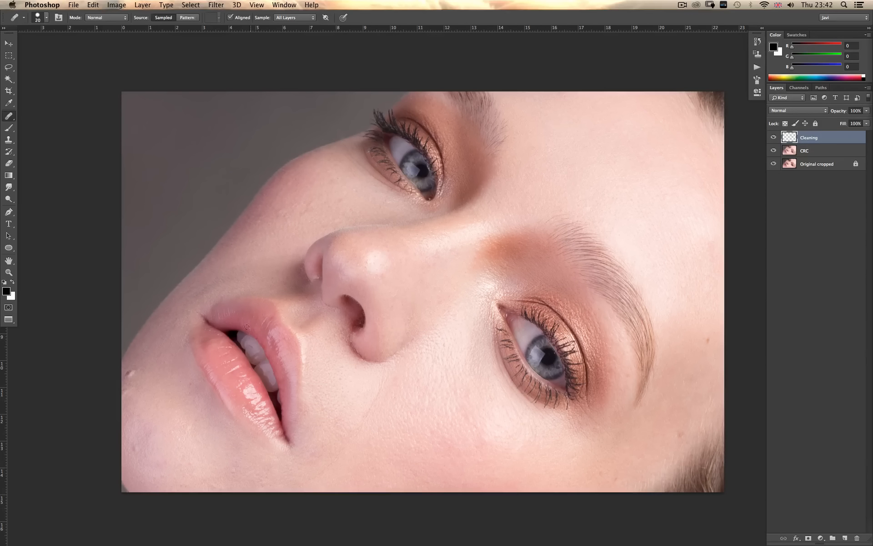
Remove the mole at the jaw edge and heal the spots on the chin using nearby clean skin.
left_click_drag(129, 373, 126, 372)
left_click(146, 376, "alt")
left_click(134, 446)
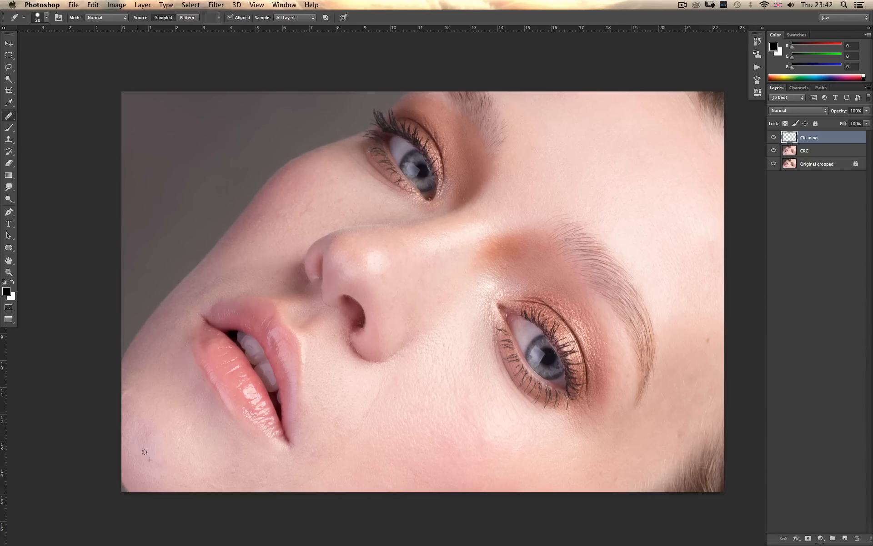
left_click(167, 417, "alt")
left_click(188, 426)
left_click(176, 437)
left_click(176, 409, "alt")
Heal the blemishes below the mouth, on the lower cheek and on the skin beneath the nostril.
left_click(220, 452, "alt")
left_click_drag(232, 462, 232, 463)
left_click_drag(327, 466, 311, 479)
mouse_move(374, 377)
left_mouse_down()
mouse_move(364, 415)
mouse_move(386, 375)
mouse_move(368, 402)
mouse_move(393, 401)
left_mouse_up()
left_click(343, 384, "alt")
left_click_drag(360, 380, 355, 366)
Heal the spots on the far cheek beneath the upper eye, resampling clean skin nearby.
left_click(232, 252)
left_click(281, 227, "alt")
left_click_drag(286, 217, 310, 204)
left_click(310, 196, "alt")
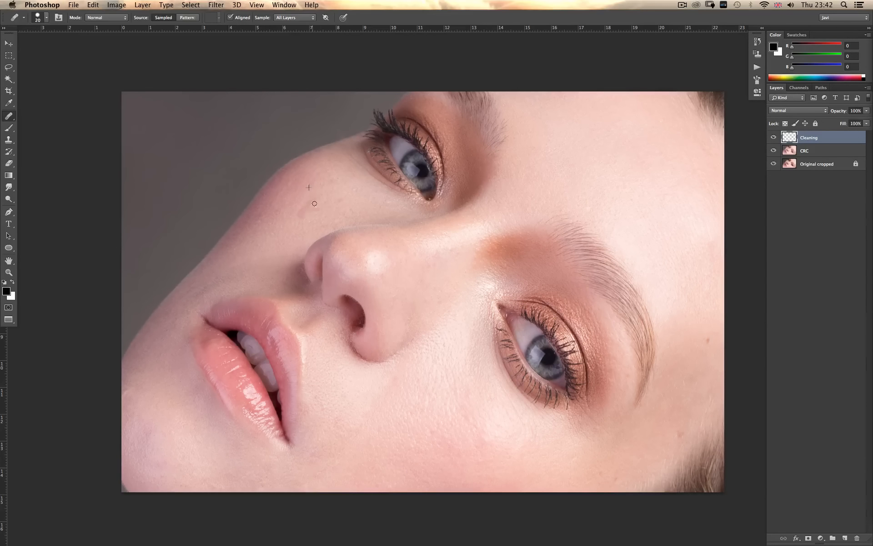
left_click(384, 204, "alt")
left_click_drag(368, 208, 349, 192)
left_click(367, 208, "alt")
left_click(351, 200, "alt")
left_click_drag(301, 172, 285, 179)
mouse_move(349, 183)
left_mouse_down()
mouse_move(339, 179)
mouse_move(375, 183)
mouse_move(384, 206)
left_mouse_up()
left_click(377, 194, "alt")
left_click(377, 198, "alt")
Heal the marks on the tip of the nose with skin sampled next to them.
left_click(358, 256, "alt")
left_click_drag(362, 266, 398, 289)
left_click(401, 274, "alt")
left_click(399, 272, "alt")
Clean the remaining spots on the blushed far cheek between the nose and the face contour.
mouse_move(295, 271)
left_mouse_down()
mouse_move(275, 289)
mouse_move(279, 268)
left_mouse_up()
left_click(292, 216, "alt")
left_click(299, 202)
left_click(277, 227, "alt")
left_click(285, 213)
left_click(272, 232, "alt")
left_click(279, 209)
left_click(259, 243, "alt")
left_click_drag(261, 217, 258, 222)
Heal the leftover blemishes on the chin and along the jawline toward the mouth.
left_click(142, 402, "alt")
mouse_move(125, 394)
left_mouse_down()
mouse_move(153, 386)
mouse_move(125, 389)
left_mouse_up()
left_click(138, 401, "alt")
mouse_move(151, 438)
left_mouse_down()
mouse_move(155, 419)
mouse_move(171, 435)
left_mouse_up()
left_click(173, 366, "alt")
left_click_drag(161, 357, 163, 351)
left_click(199, 282)
Heal the small spots along the bridge of the nose near the inner eyebrow.
left_click(449, 259, "alt")
left_click(455, 251)
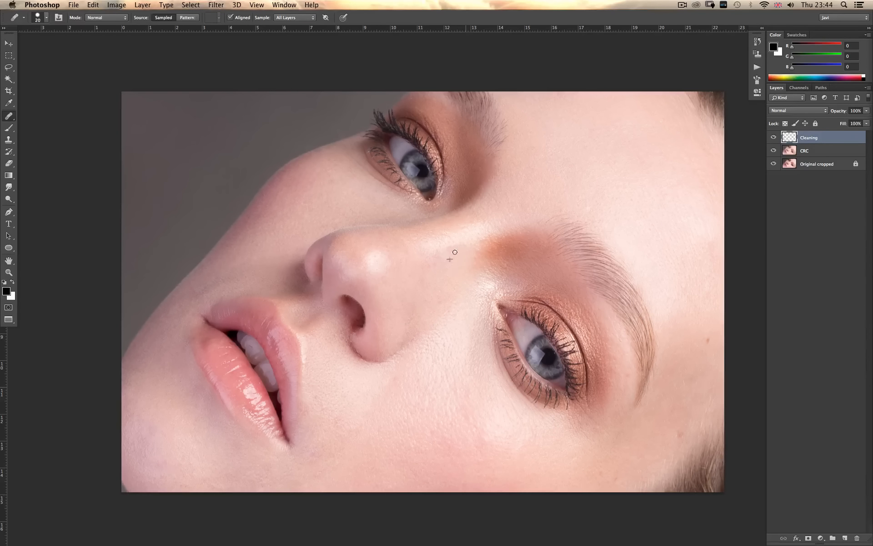
left_click(485, 239)
left_click(465, 223)
Smooth the remaining marks around the nose tip with the Healing Brush, resampling adjacent skin.
left_click(395, 269, "alt")
left_click_drag(388, 249, 398, 267)
left_click(399, 276, "alt")
left_click(403, 264)
left_click(366, 246, "alt")
left_click(374, 255)
left_click(377, 247)
Heal the blemishes on the near cheek below the eye and farther down the cheek.
left_click(466, 366, "alt")
left_click(497, 380)
left_click(496, 379)
left_click(487, 391, "alt")
left_click(437, 450, "alt")
left_click(447, 442)
Heal the spots between the near eye and the side of the nose.
left_click(448, 328, "alt")
left_click(442, 347)
left_click(414, 326, "alt")
left_click(429, 324)
left_click(412, 320, "alt")
left_click(415, 314)
Heal the temple mole and the remaining marks above the upper lip, below the lower lip and under the far eye.
left_click(706, 342)
key("super+z")
key("super+z")
left_click(336, 318, "alt")
left_click(338, 312)
left_click_drag(211, 403, 193, 407)
mouse_move(391, 188)
left_mouse_down()
mouse_move(349, 152)
mouse_move(370, 181)
mouse_move(356, 162)
mouse_move(333, 156)
left_mouse_up()
key("s")
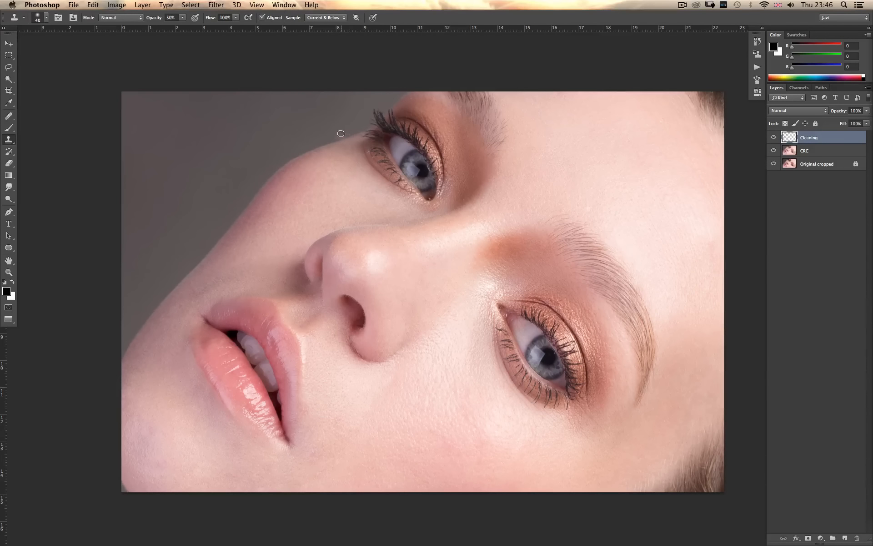
key("bracketright")
key("bracketright")
key("bracketright")
key("j")
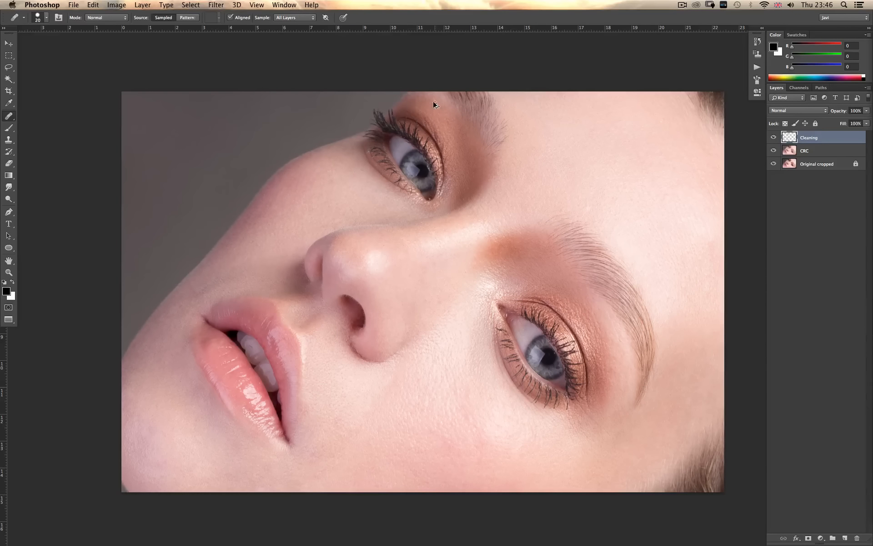
Undo the last healing stroke and heal the mark in the white of the near eye with the Healing Brush.
key("super+z")
key("z")
left_click(531, 335)
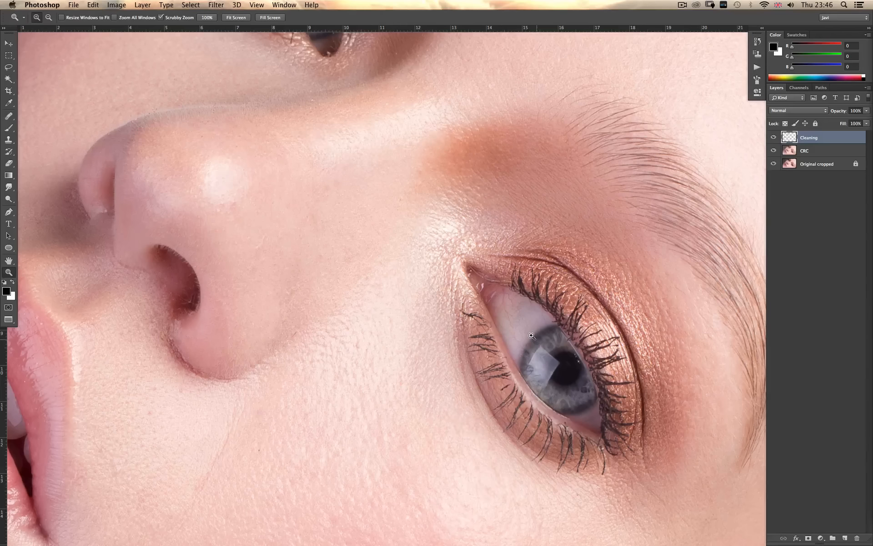
key("j")
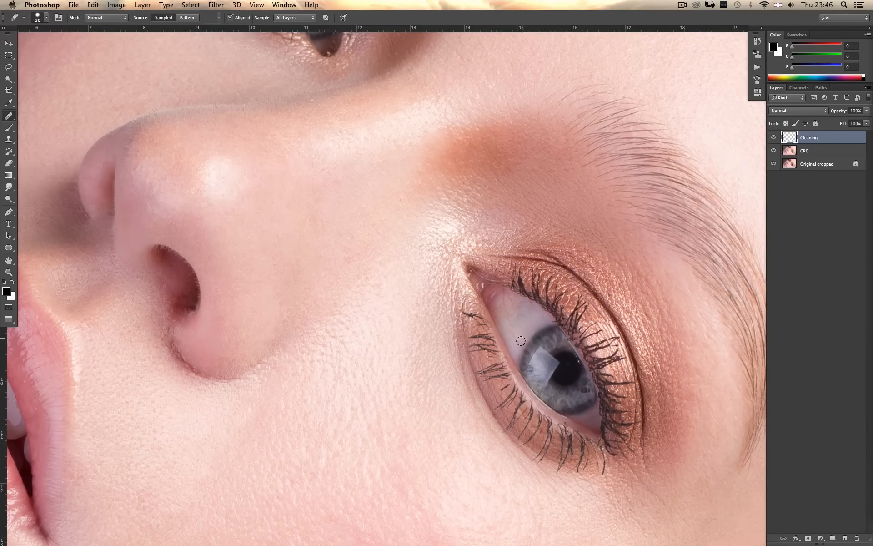
mouse_move(514, 324)
left_mouse_down()
mouse_move(504, 298)
mouse_move(505, 314)
mouse_move(518, 309)
left_mouse_up()
Clone out the bright specks in the far eye's inner corner using a size 15 Clone Stamp at 50% opacity.
left_click_drag(427, 191, 472, 425)
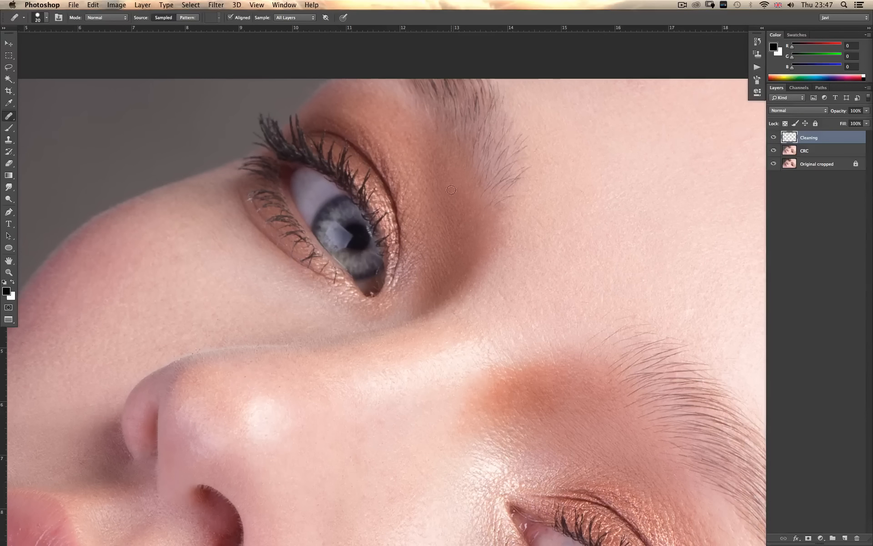
key("z")
left_click(373, 290)
left_click(373, 290)
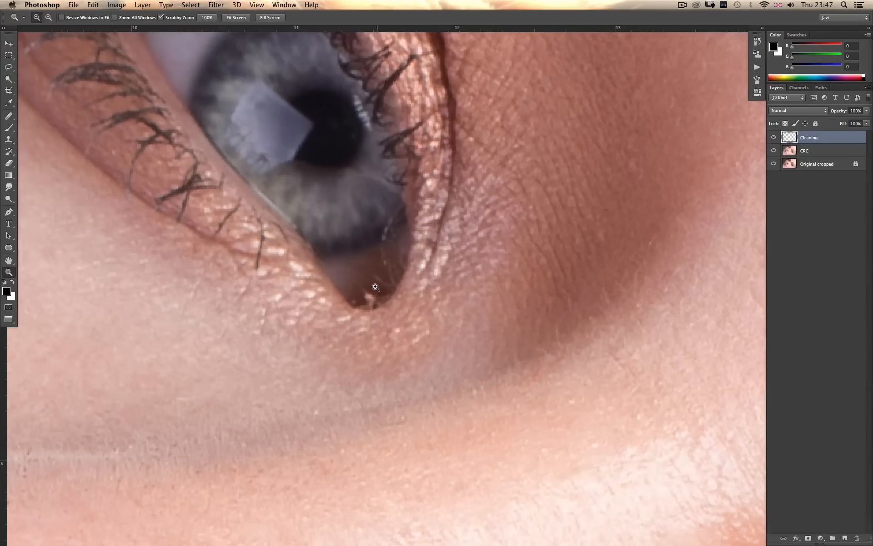
key("s")
key("bracketleft")
key("bracketleft")
key("bracketleft")
key("bracketleft")
key("bracketleft")
key("bracketleft")
key("bracketleft")
key("bracketleft")
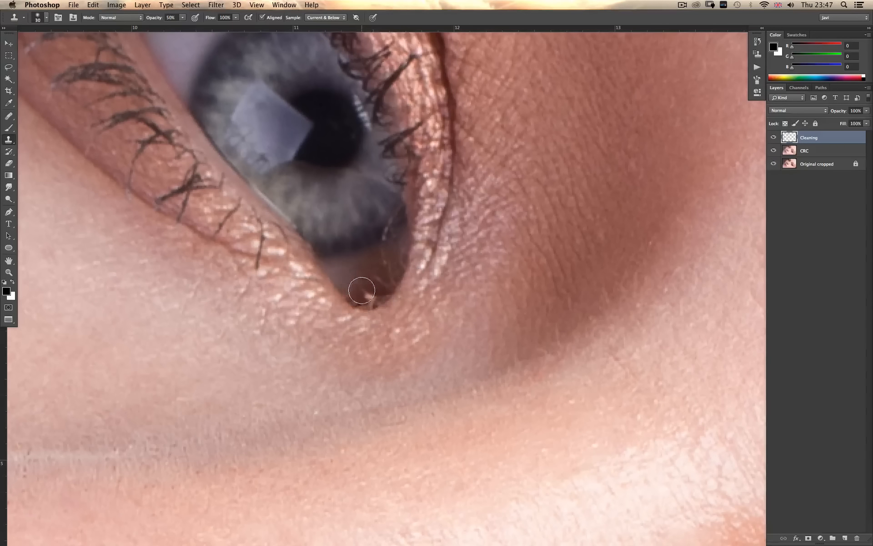
key("bracketright")
key("bracketright")
key("bracketright")
left_click(371, 291, "alt")
left_click(370, 299, "alt")
left_click(357, 302)
mouse_move(374, 299)
left_mouse_down()
mouse_move(378, 283)
mouse_move(397, 272)
mouse_move(390, 257)
mouse_move(397, 274)
left_mouse_up()
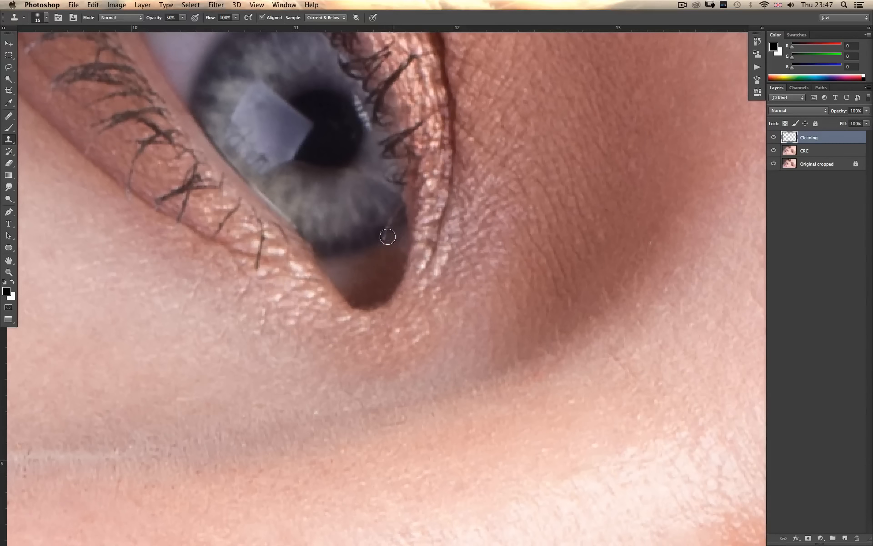
Remove the light streak at the edge of the far eye's iris with a small Content-Aware Spot Healing Brush.
key("j")
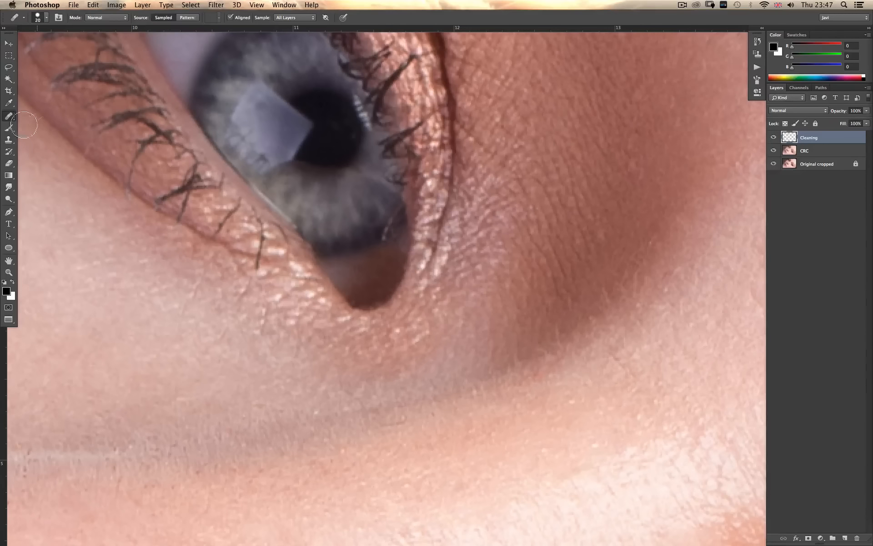
right_click(8, 116)
left_click(45, 115)
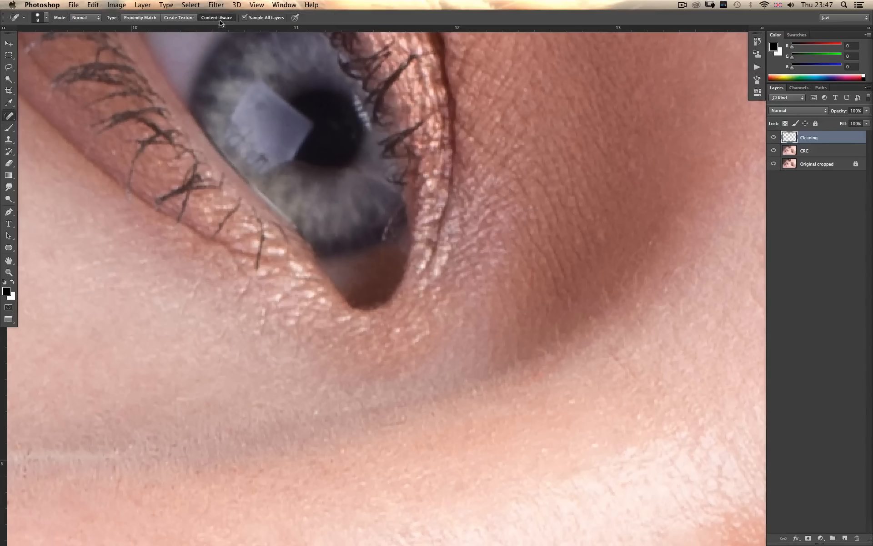
key("bracketleft")
key("bracketleft")
key("bracketleft")
key("bracketleft")
mouse_move(390, 219)
left_mouse_down()
mouse_move(385, 242)
mouse_move(386, 225)
mouse_move(398, 208)
mouse_move(394, 236)
mouse_move(402, 214)
left_mouse_up()
key("bracketleft")
Remove the fine stray hair crossing the near eye's inner corner with the size 4 Spot Healing Brush.
key("z")
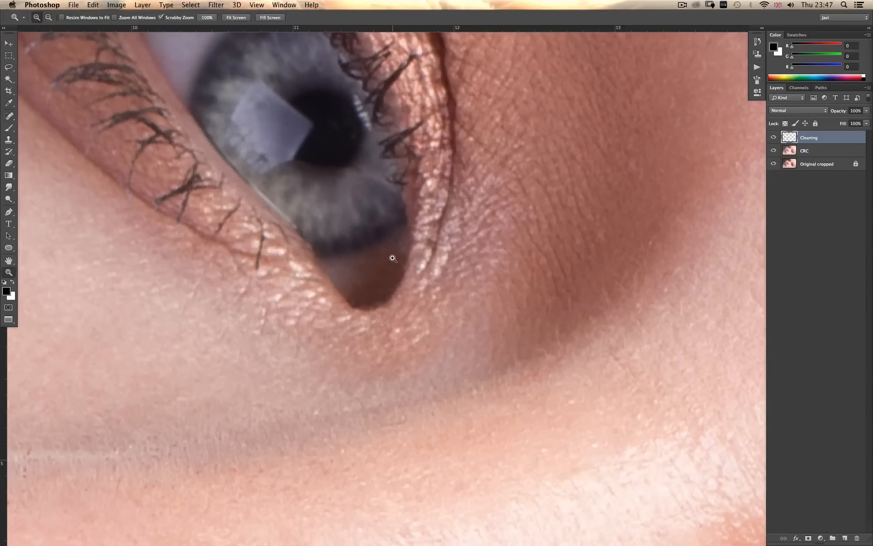
left_click(394, 258, "alt")
left_click(397, 267, "alt")
left_click(397, 269, "alt")
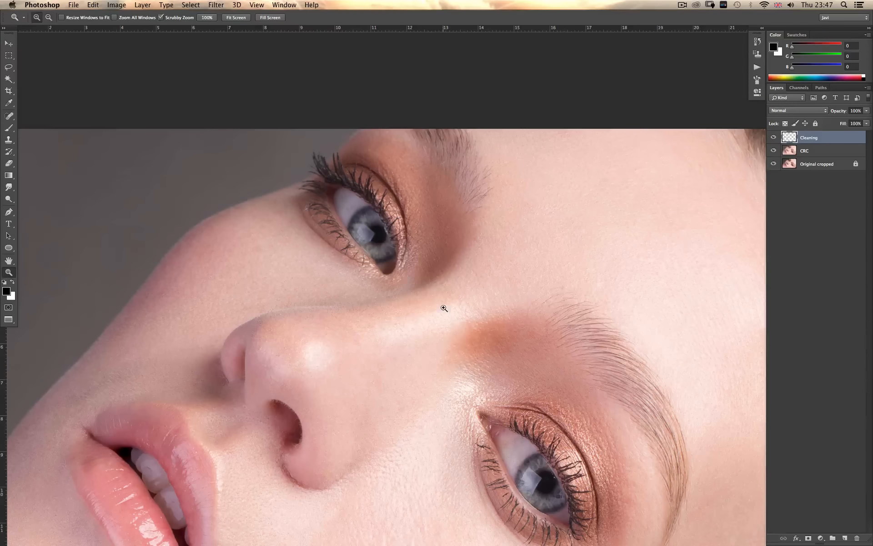
left_click(496, 431)
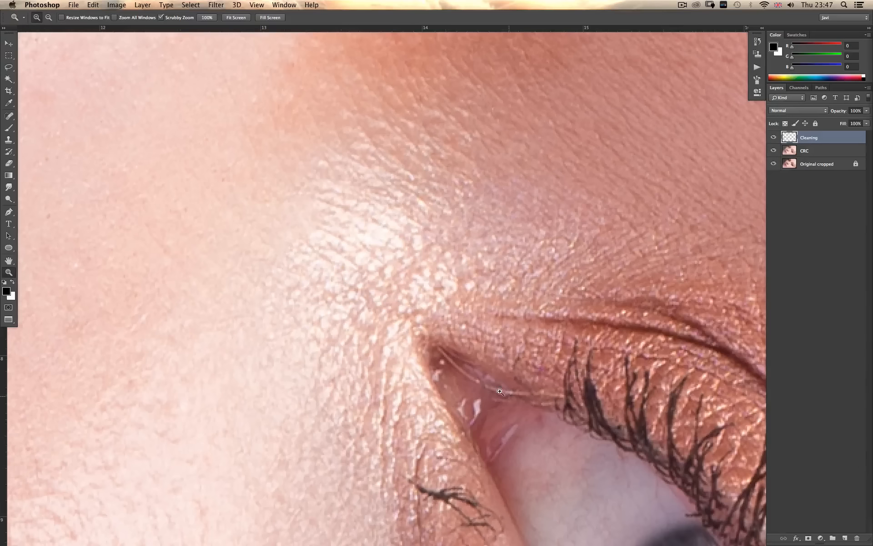
key("j")
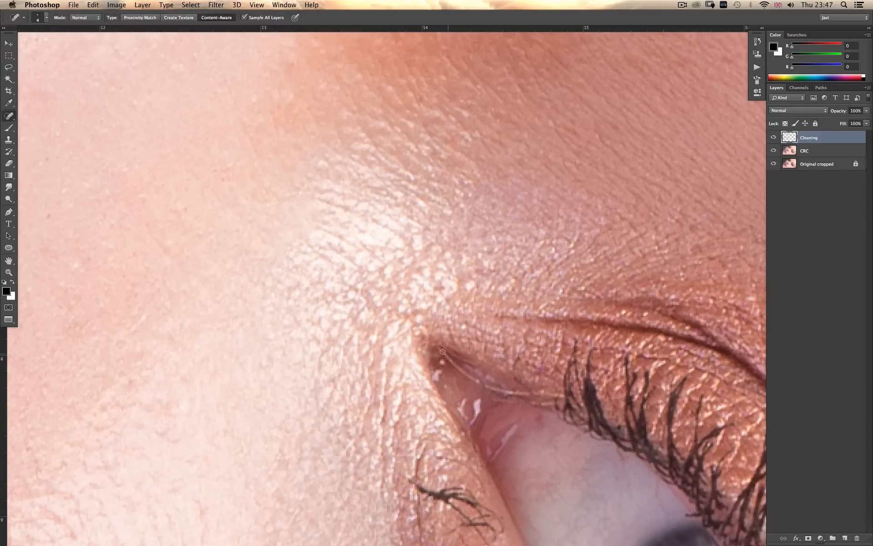
mouse_move(439, 347)
left_mouse_down()
mouse_move(499, 391)
mouse_move(478, 385)
mouse_move(564, 395)
mouse_move(509, 391)
mouse_move(529, 392)
left_mouse_up()
left_click_drag(463, 371, 451, 365)
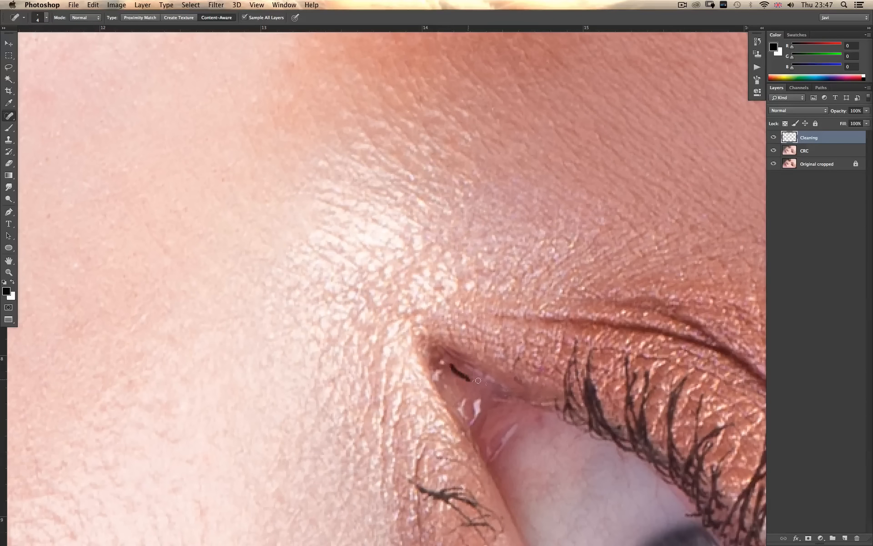
left_click_drag(492, 398, 532, 404)
left_click_drag(555, 403, 555, 403)
left_click_drag(498, 394, 555, 395)
Clean the marks in the white of the far eye with the Spot Healing Brush.
key("z")
left_click(524, 423, "alt")
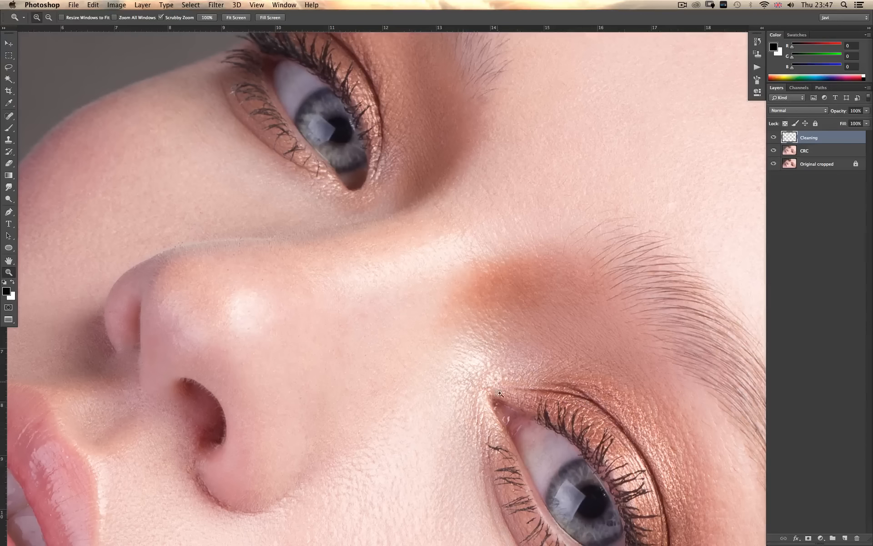
left_click(501, 394, "alt")
left_click(357, 189)
left_click(366, 184)
key("j")
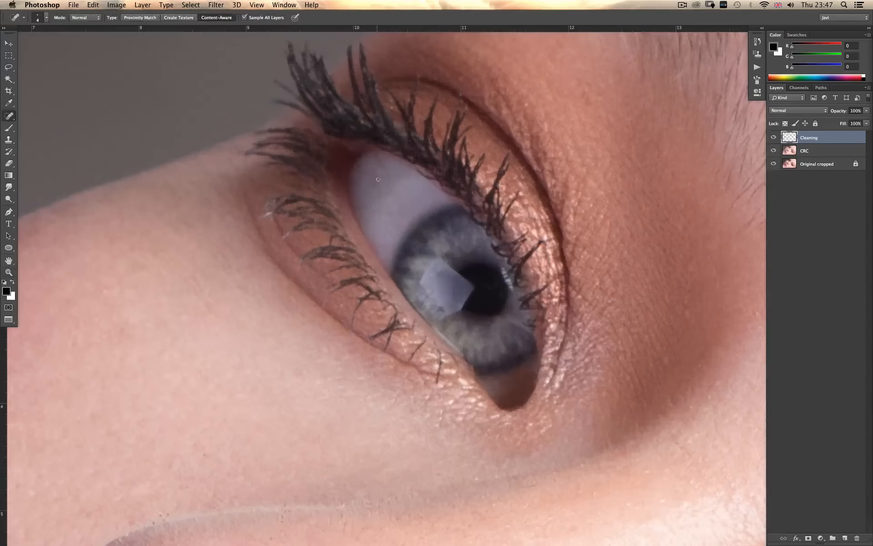
mouse_move(378, 179)
left_mouse_down()
mouse_move(378, 160)
mouse_move(377, 177)
mouse_move(396, 194)
mouse_move(385, 213)
mouse_move(386, 205)
left_mouse_up()
mouse_move(405, 216)
left_mouse_down()
mouse_move(361, 171)
mouse_move(389, 184)
left_mouse_up()
Switch back to the regular Healing Brush and heal the skin just beyond the near eye's outer corner.
key("z")
left_click(454, 301, "alt")
left_click(454, 302, "alt")
left_click(454, 304, "alt")
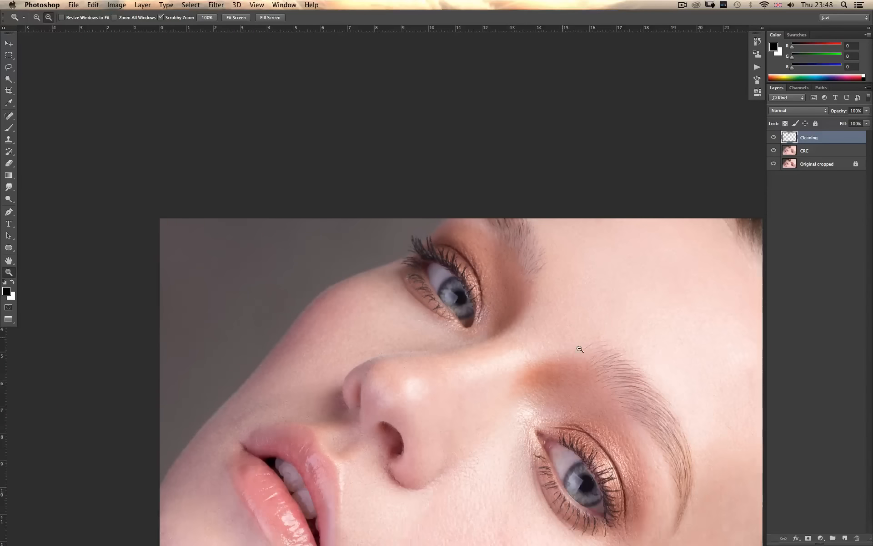
left_click_drag(564, 408, 517, 268)
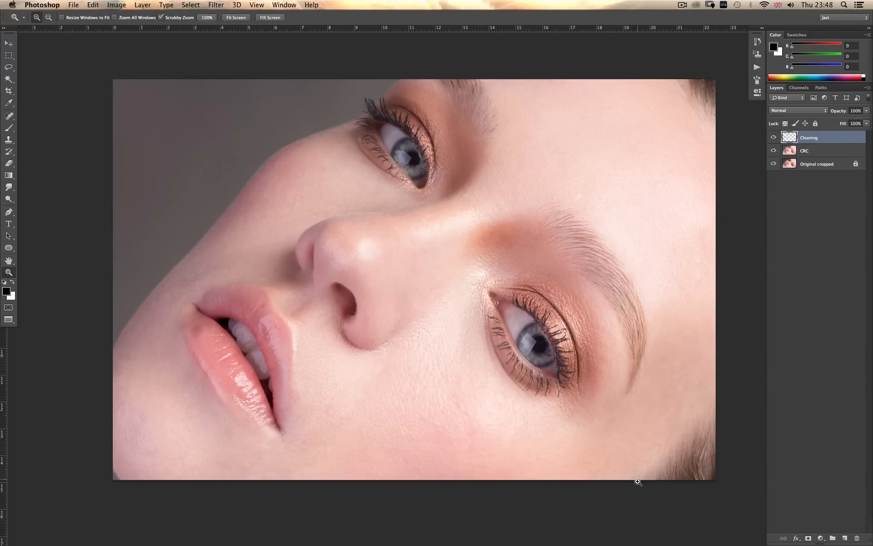
key("j")
left_click(17, 119)
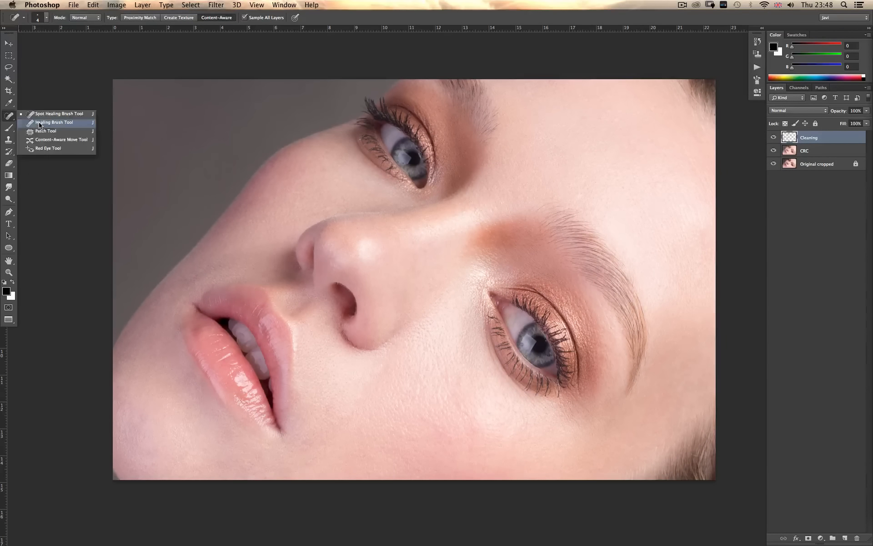
left_click(43, 125)
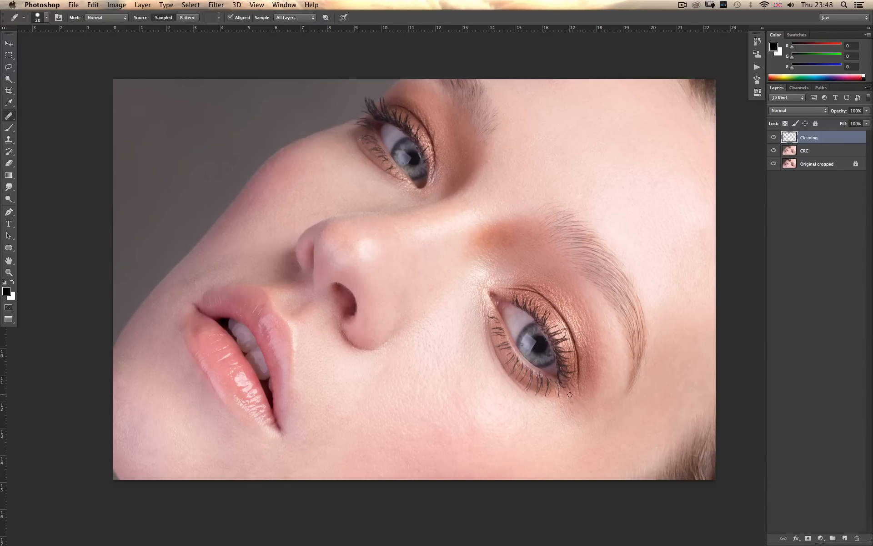
left_click_drag(586, 410, 588, 413)
Clone the dark mouth shadow over the uneven edge of the upper tooth to straighten it, and choose the Eraser for cleanup.
key("z")
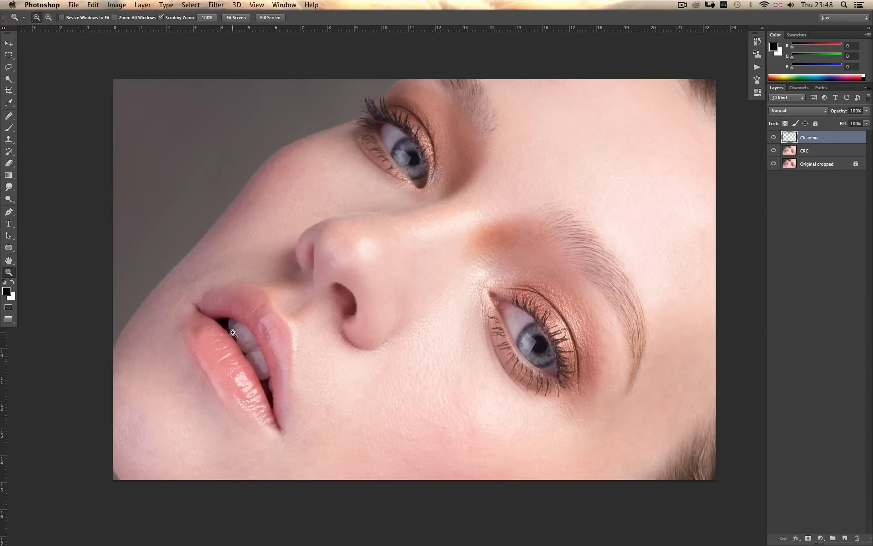
left_click(207, 312)
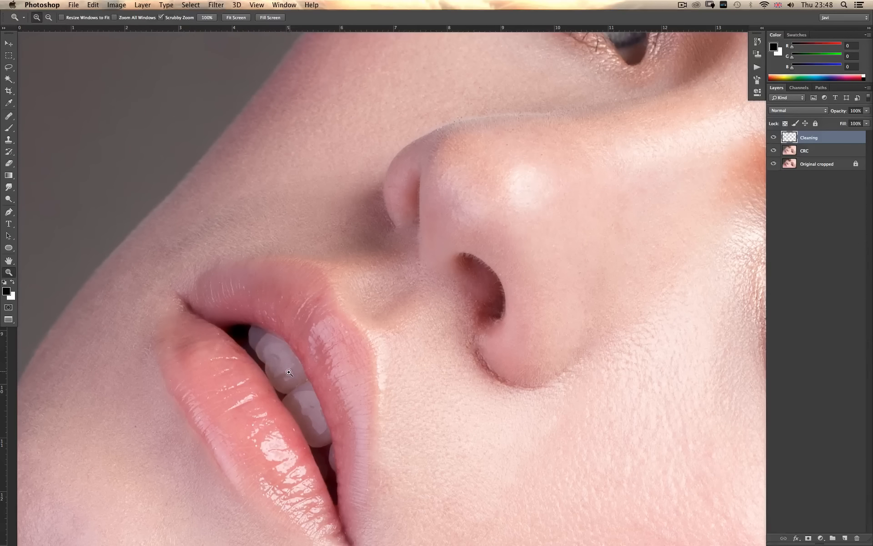
key("j")
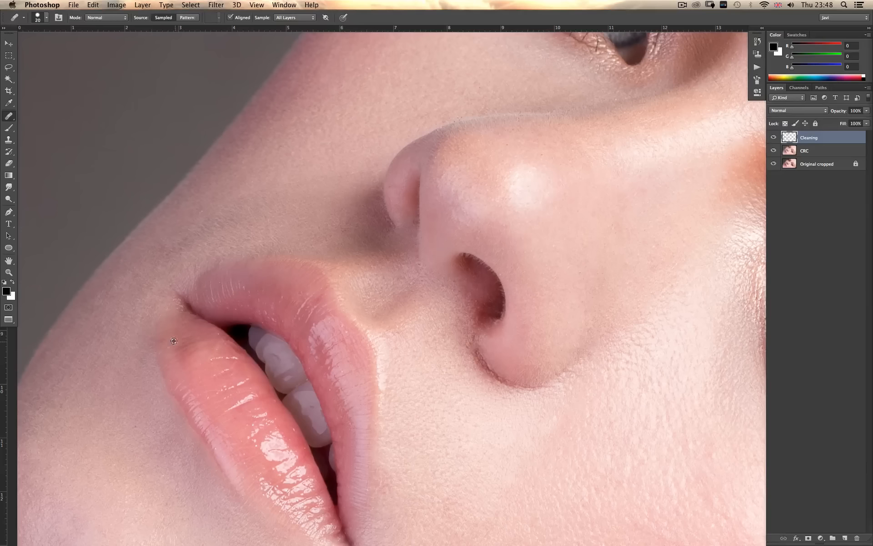
key("z")
left_click(272, 361)
left_click(271, 361)
key("j")
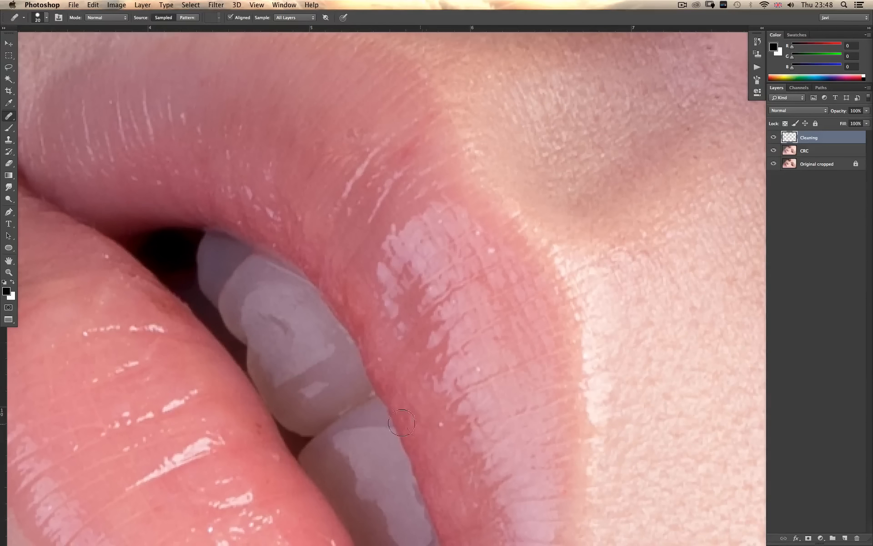
key("s")
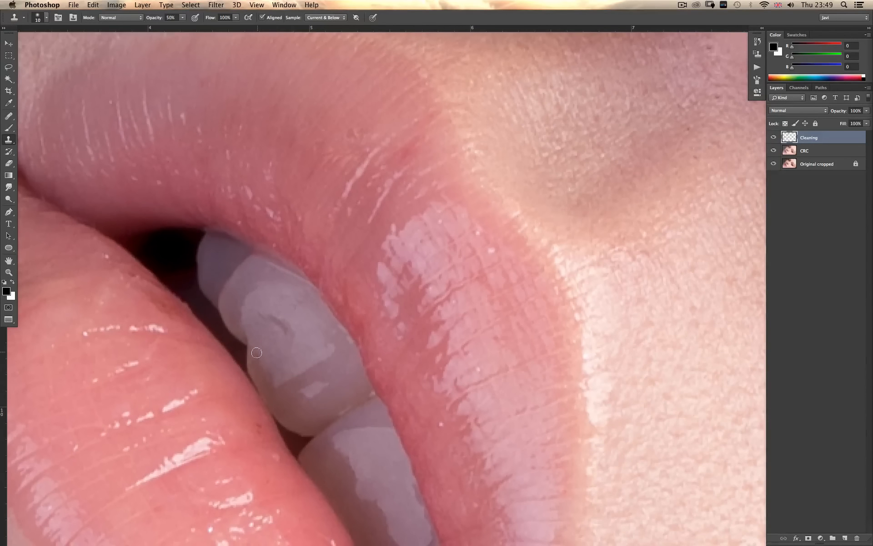
key("bracketright")
mouse_move(228, 332)
left_mouse_down()
mouse_move(248, 374)
mouse_move(238, 331)
mouse_move(256, 375)
mouse_move(284, 338)
mouse_move(271, 389)
mouse_move(249, 381)
mouse_move(263, 355)
left_mouse_up()
key("e")
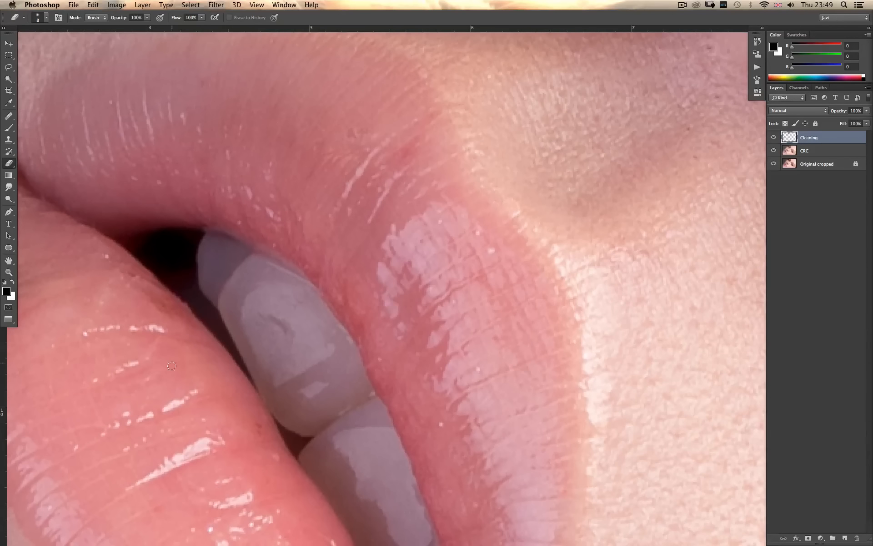
Remove the fine hairs along the near nostril's rim with a size 20 Clone Stamp at 50% opacity.
key("j")
scroll(230, 378, "down", 2)
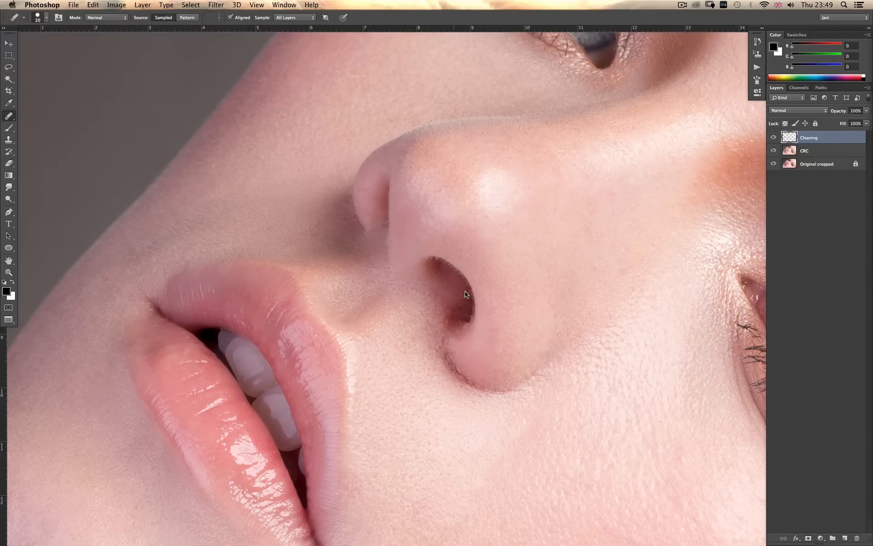
left_click(455, 300, "super")
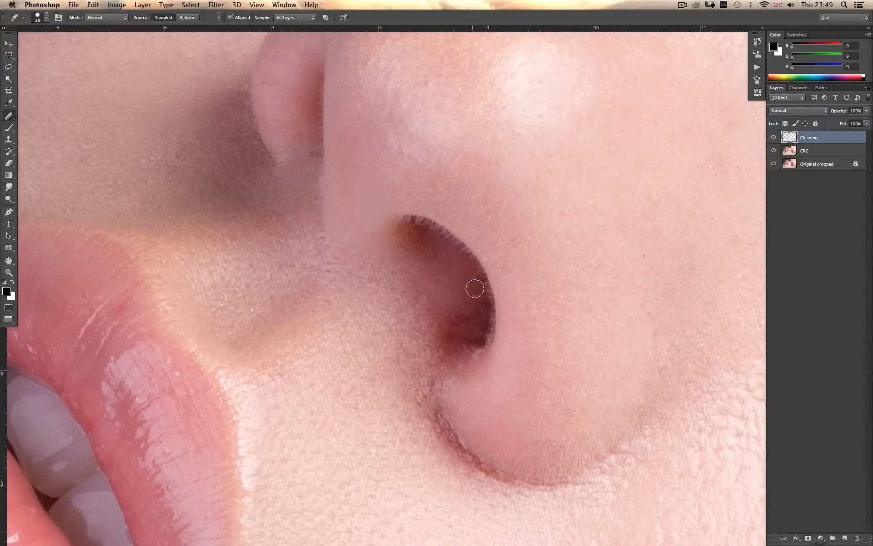
key("bracketleft")
key("s")
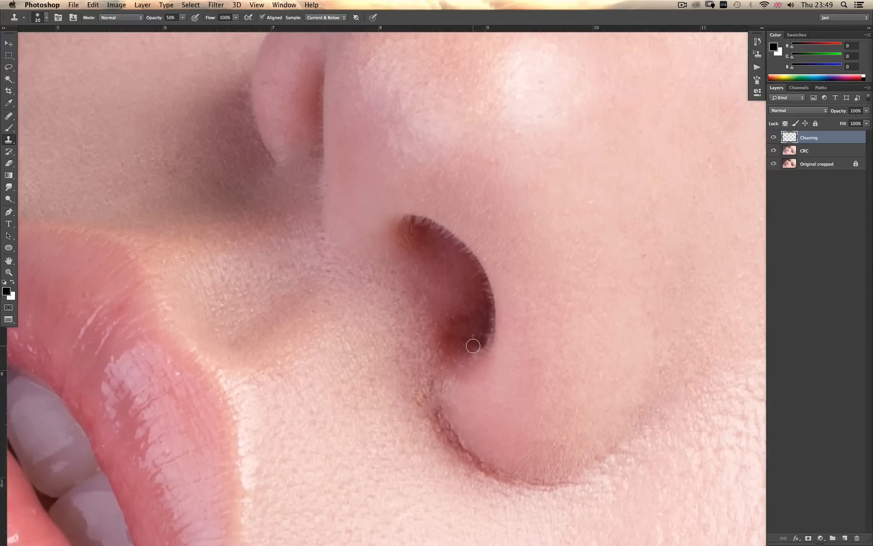
left_click(480, 340, "alt")
left_click(487, 345)
mouse_move(488, 342)
left_mouse_down()
mouse_move(487, 274)
mouse_move(488, 288)
mouse_move(477, 291)
mouse_move(484, 334)
left_mouse_up()
mouse_move(489, 257)
left_mouse_down()
mouse_move(481, 276)
mouse_move(459, 234)
mouse_move(448, 239)
mouse_move(460, 251)
mouse_move(417, 222)
mouse_move(410, 241)
mouse_move(410, 224)
mouse_move(434, 221)
mouse_move(425, 238)
mouse_move(411, 238)
mouse_move(409, 220)
left_mouse_up()
left_click(411, 240, "alt")
left_click(416, 236, "alt")
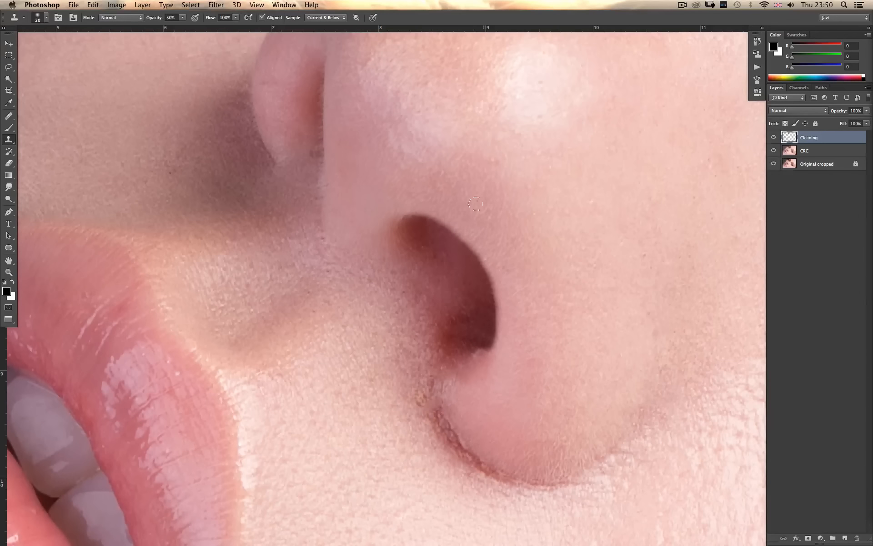
Erase the excess cloning around the near nostril's rim and heal the remaining marks inside the nostril.
key("e")
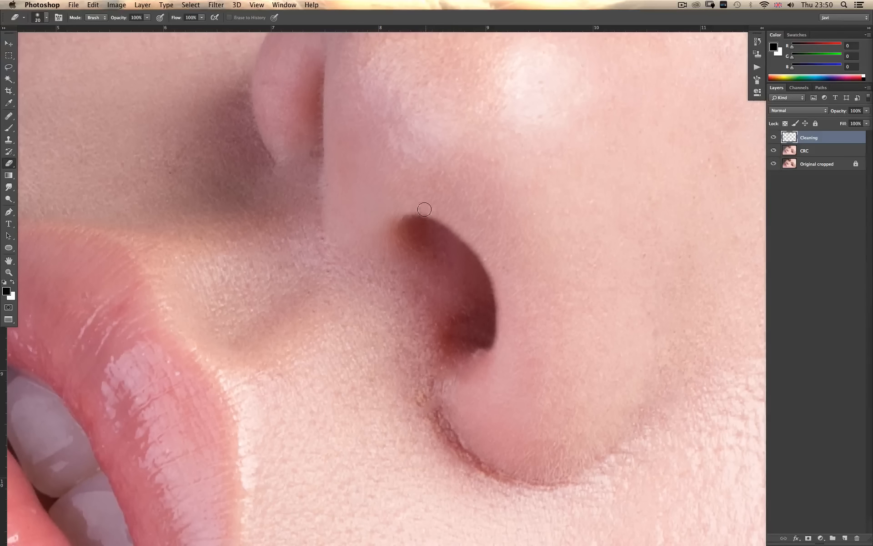
key("bracketright")
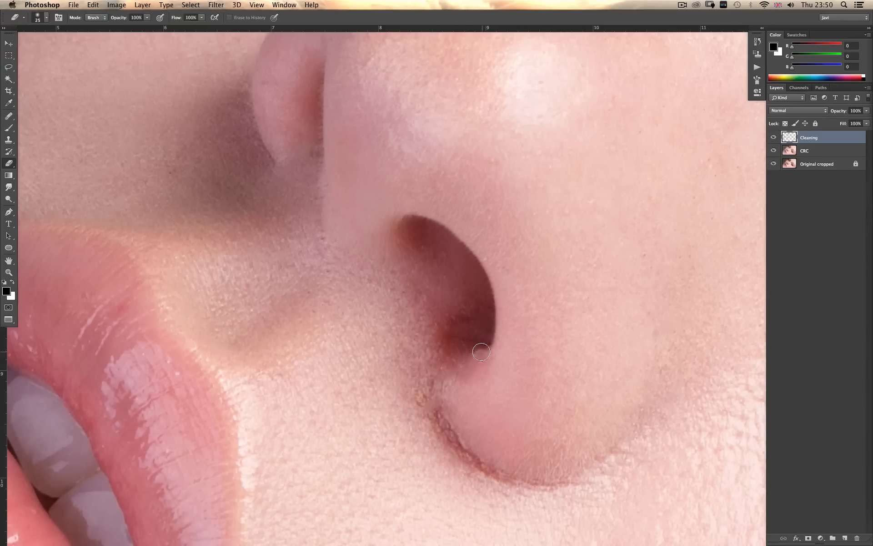
key("j")
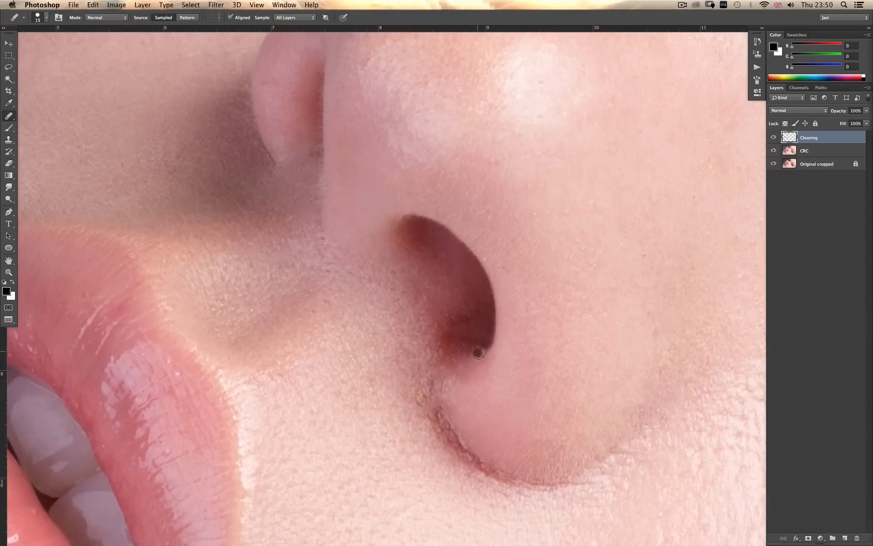
left_click_drag(479, 351, 479, 349)
left_click(458, 296, "alt")
left_click(462, 309)
Clone away the fine hairs along the edge between the nose tip and the far nostril at 50% opacity.
key("z")
left_click(585, 167, "alt")
left_click(585, 167, "alt")
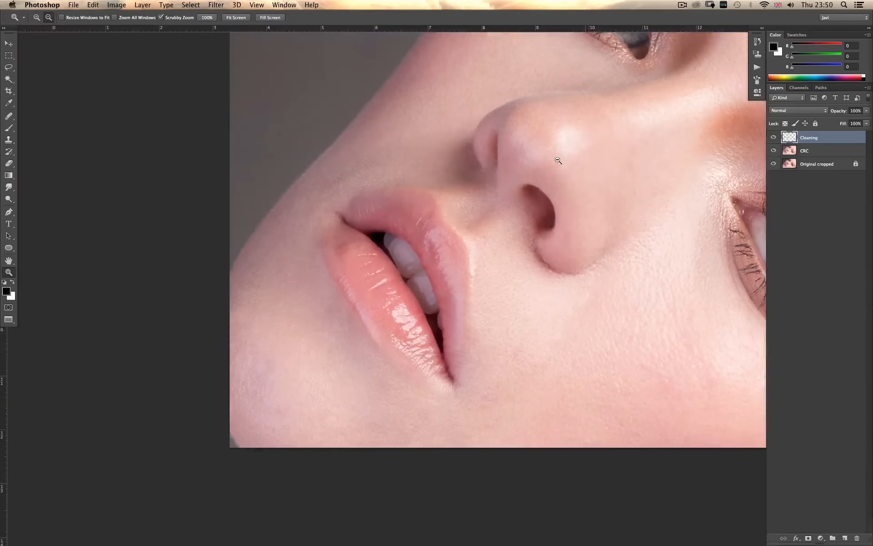
left_click(495, 155)
left_click(495, 156)
left_click(496, 156)
left_click(496, 156)
key("s")
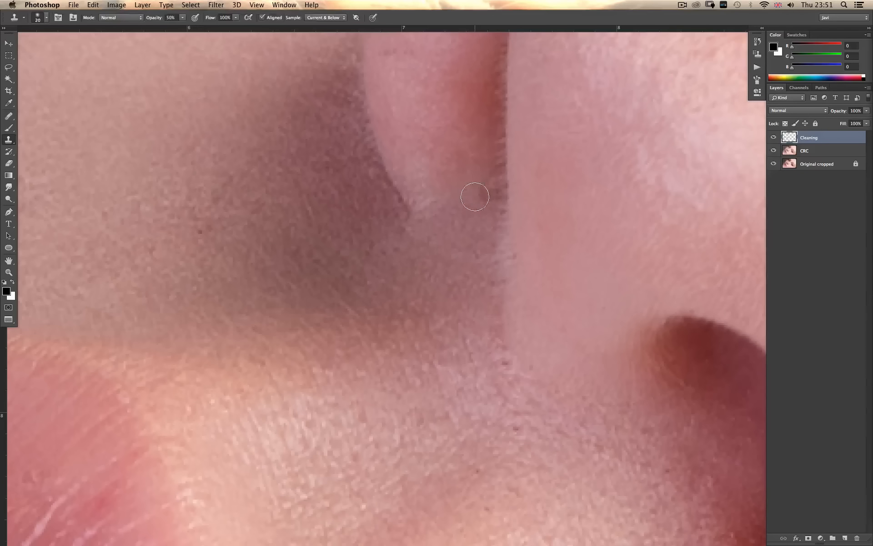
mouse_move(501, 192)
left_mouse_down()
mouse_move(497, 90)
mouse_move(517, 70)
left_mouse_up()
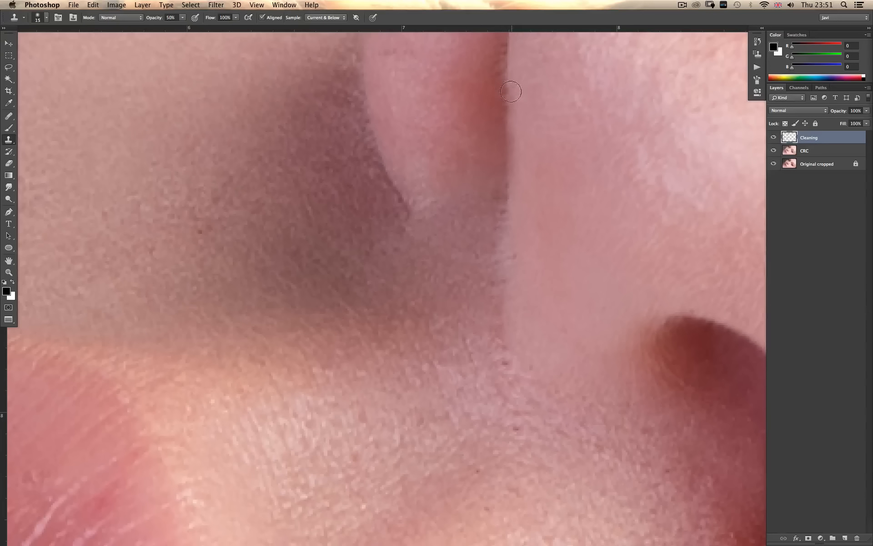
Refine the upper part of the far nostril's edge with a smaller Clone Stamp, and switch to the Eraser for cleanup.
key("bracketleft")
key("bracketleft")
key("bracketleft")
left_click(504, 46)
left_click(500, 80)
key("e")
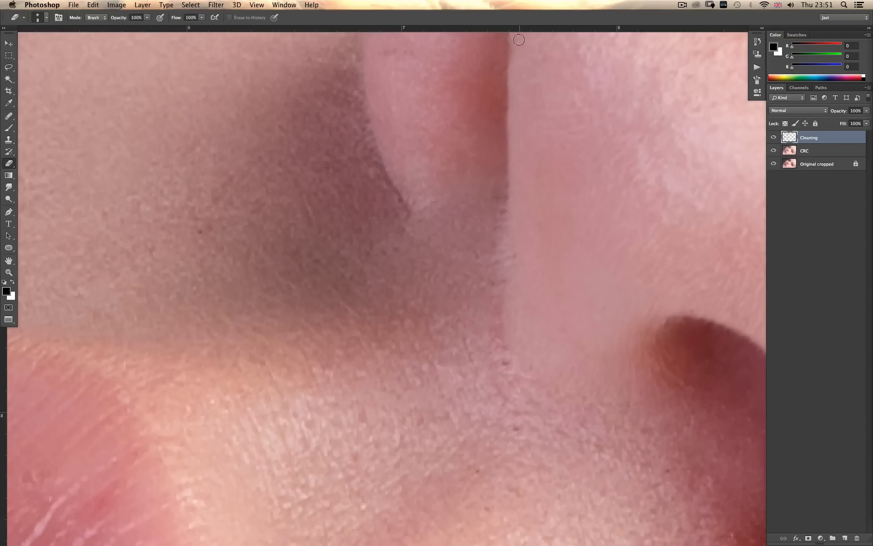
left_click_drag(538, 53, 502, 232)
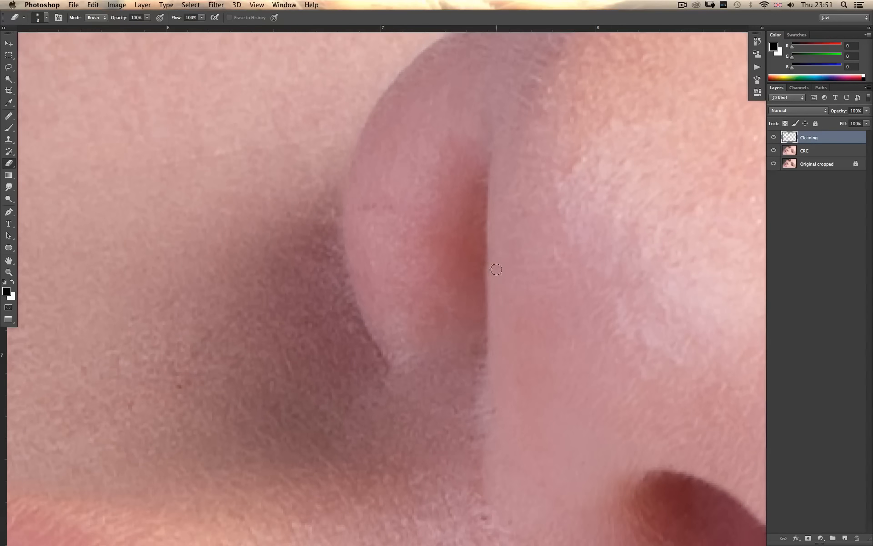
key("z")
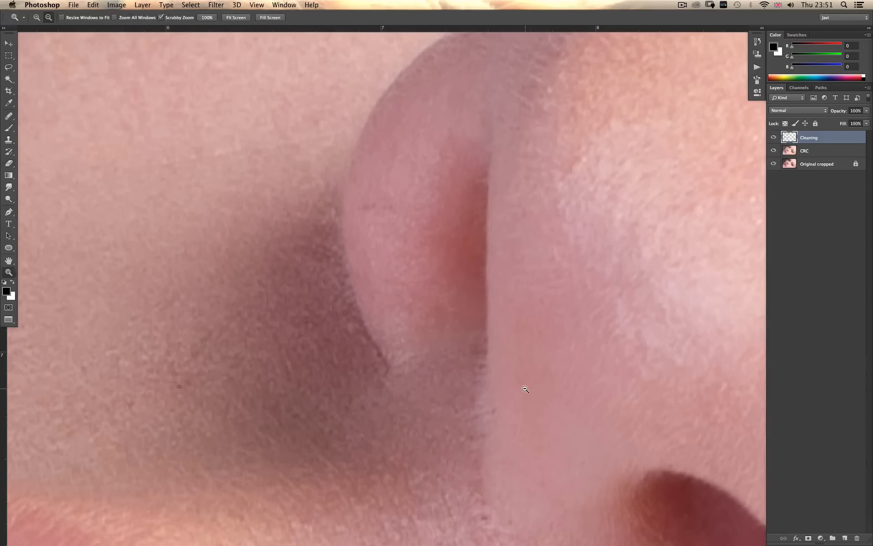
left_click(500, 373, "alt")
left_click(530, 389)
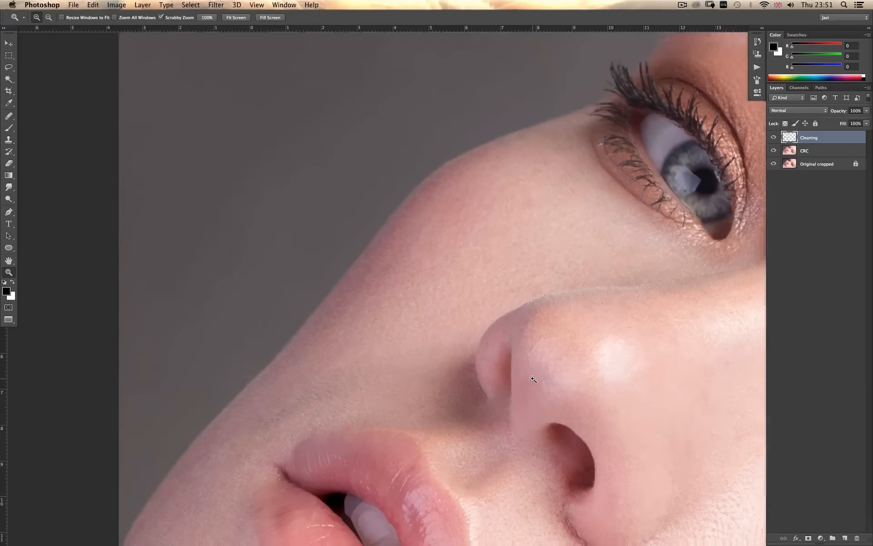
key("j")
left_click(488, 353, "alt")
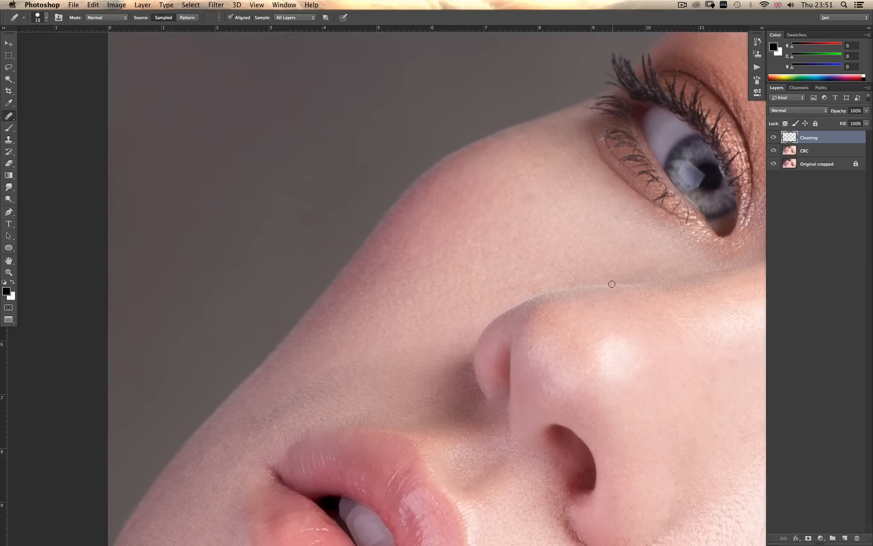
key("super+z")
left_click_drag(706, 366, 415, 326)
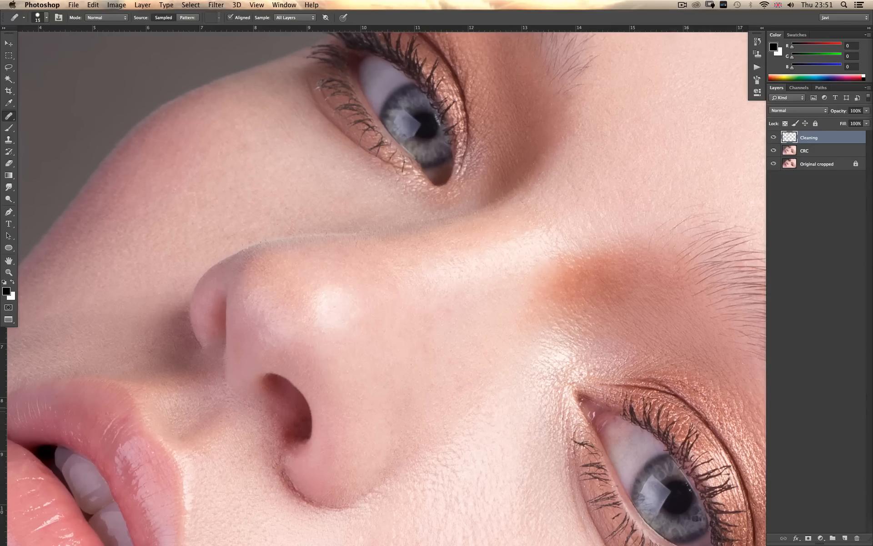
Clone out the pale specks beside the outermost lower lashes of the far eye with an enlarged brush at 50% opacity.
key("z")
left_click(610, 371, "alt")
left_click(610, 376, "alt")
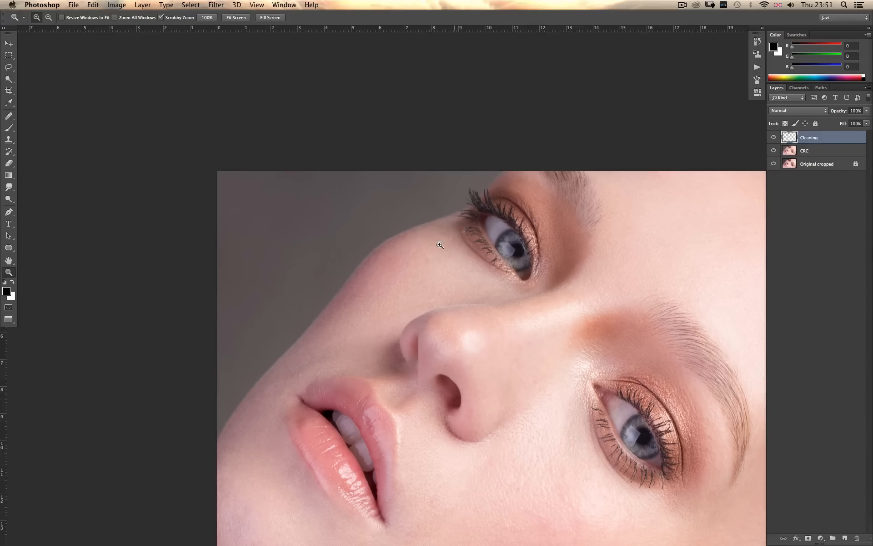
left_click_drag(464, 242, 475, 231)
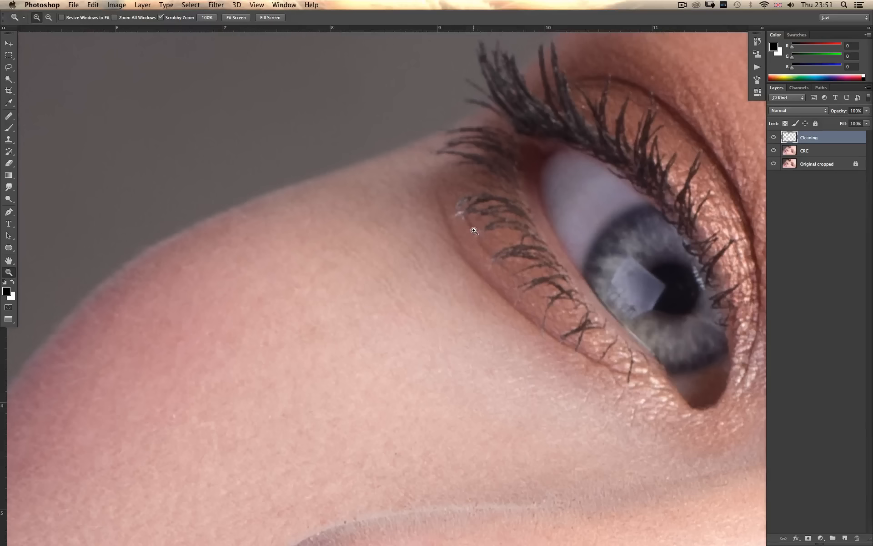
key("s")
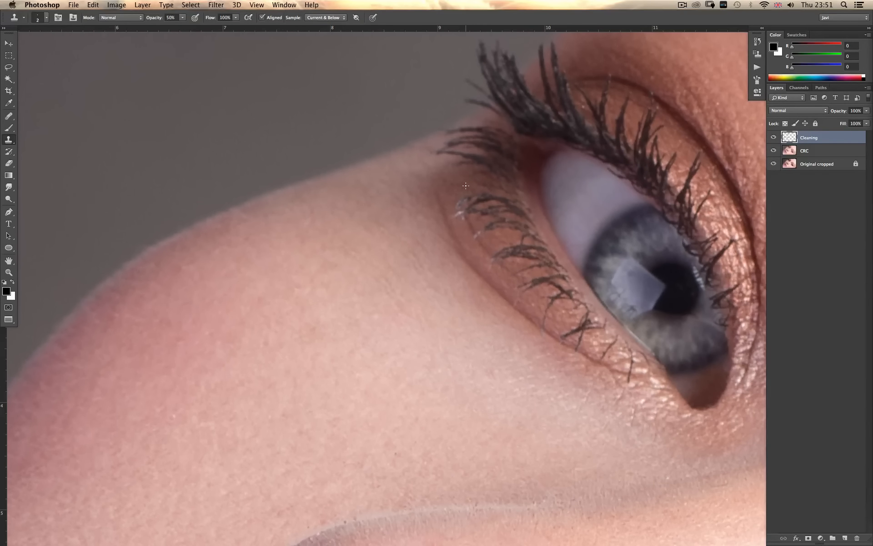
key("bracketright")
key("bracketright")
key("bracketright")
key("bracketright")
left_click(466, 214)
left_click(464, 211)
left_click(460, 226, "alt")
left_click(456, 211)
Compare the whole portrait before and after cleanup by hiding and showing the Cleaning layer, leaving it shown.
key("z")
left_click(460, 219, "alt")
left_click(461, 219, "alt")
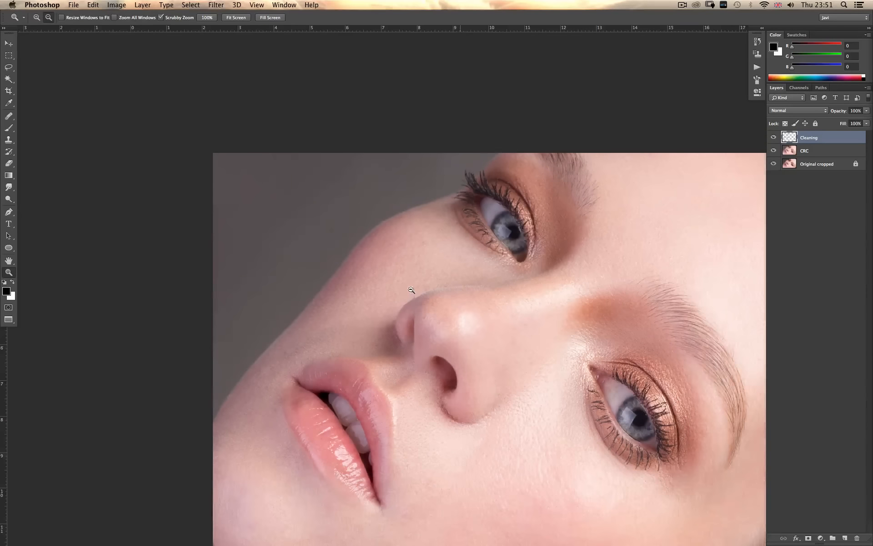
left_click(508, 354, "alt")
left_click_drag(501, 379, 453, 352)
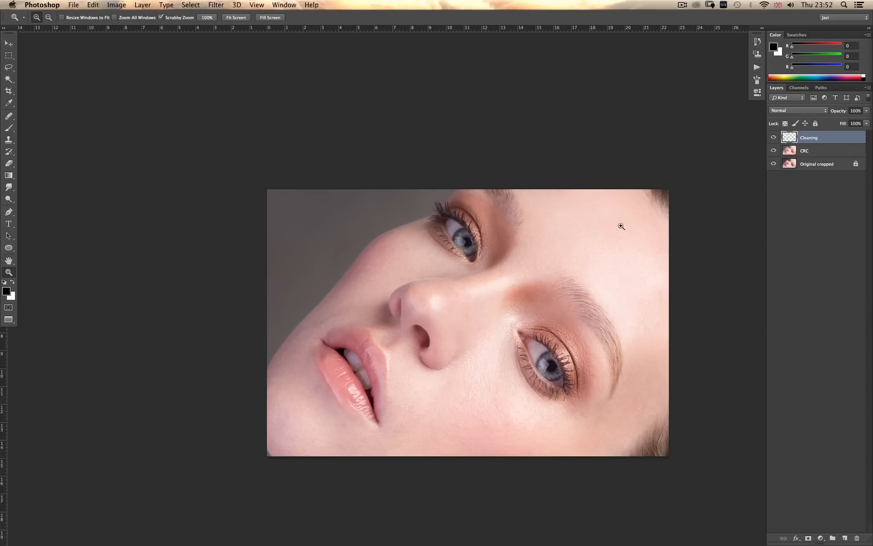
left_click(774, 137)
left_click(773, 138)
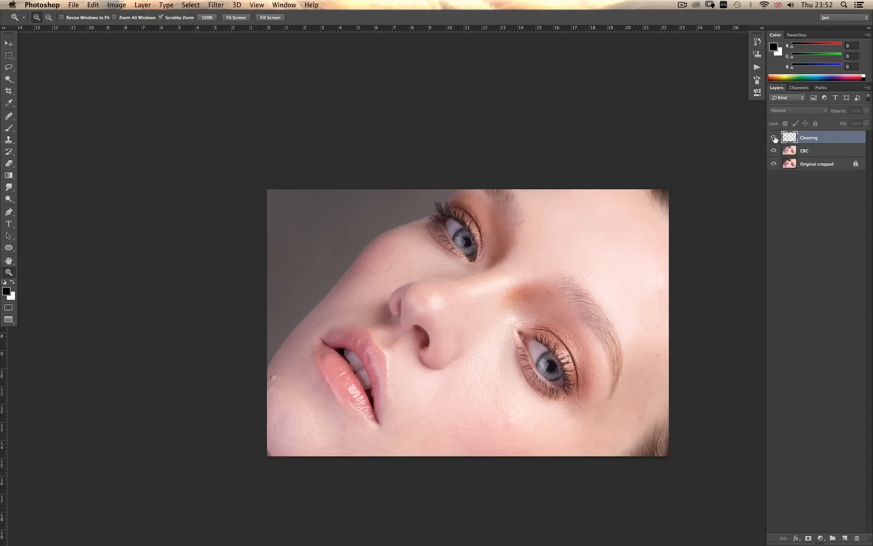
left_click(774, 138)
left_click(774, 137)
left_click(774, 137)
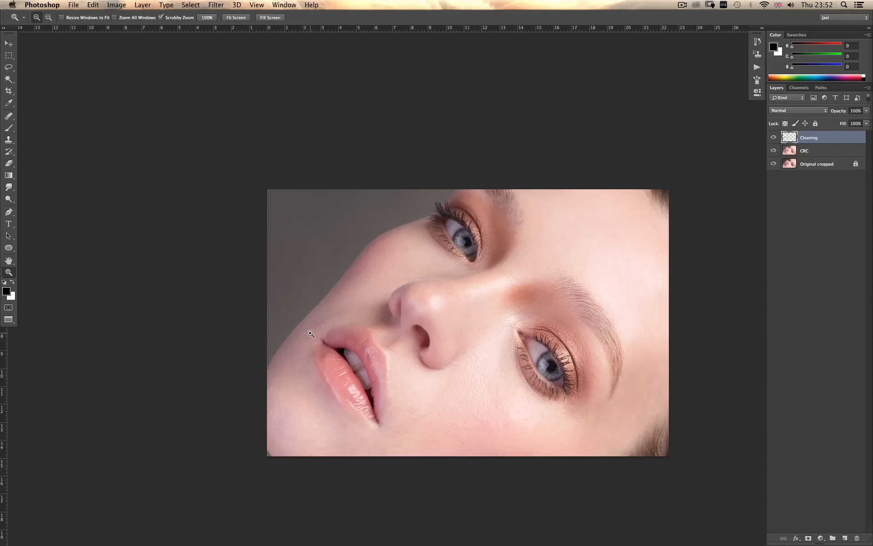
left_click(773, 138)
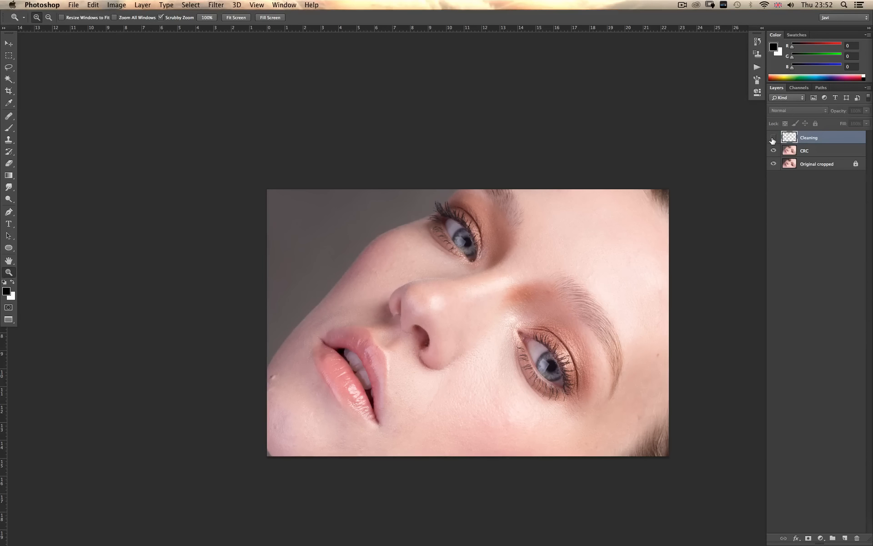
left_click(773, 138)
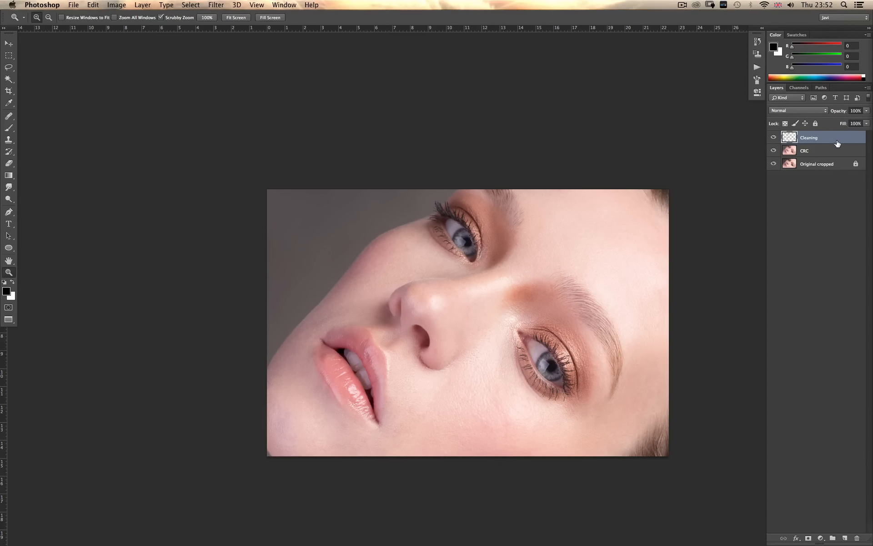
Add a Curves adjustment layer above the Cleaning layer and duplicate it.
key("j")
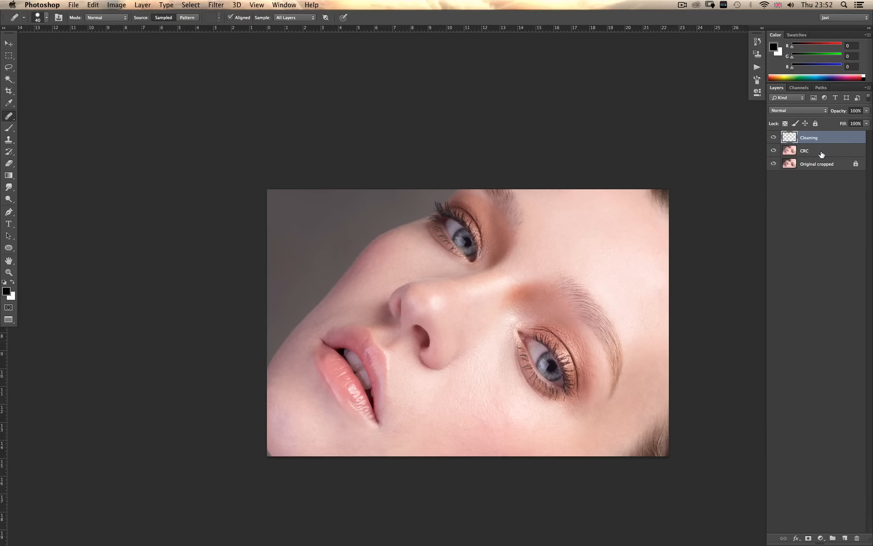
left_click(820, 538)
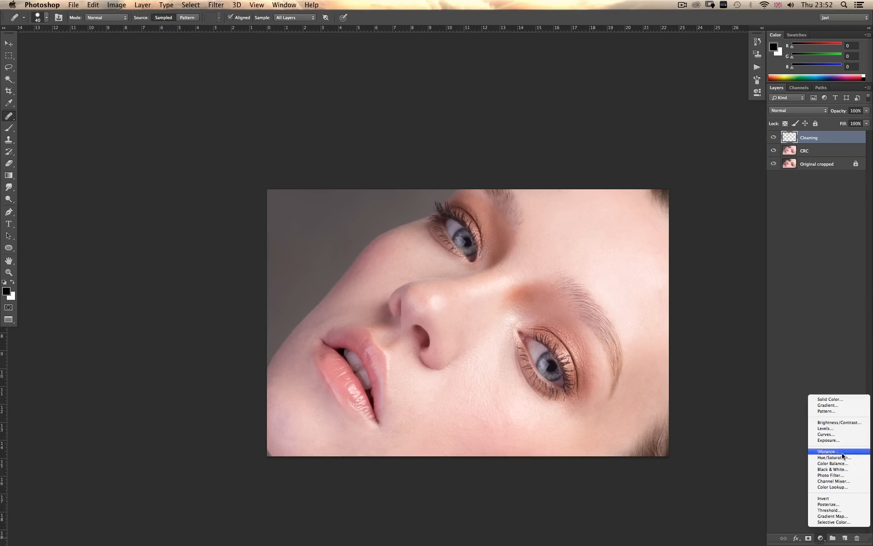
left_click(839, 433)
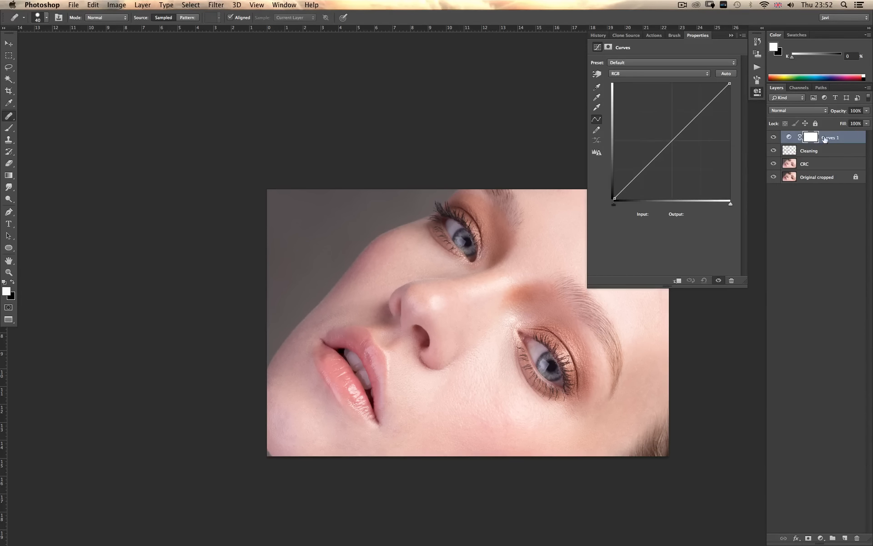
left_click_drag(832, 139, 844, 538)
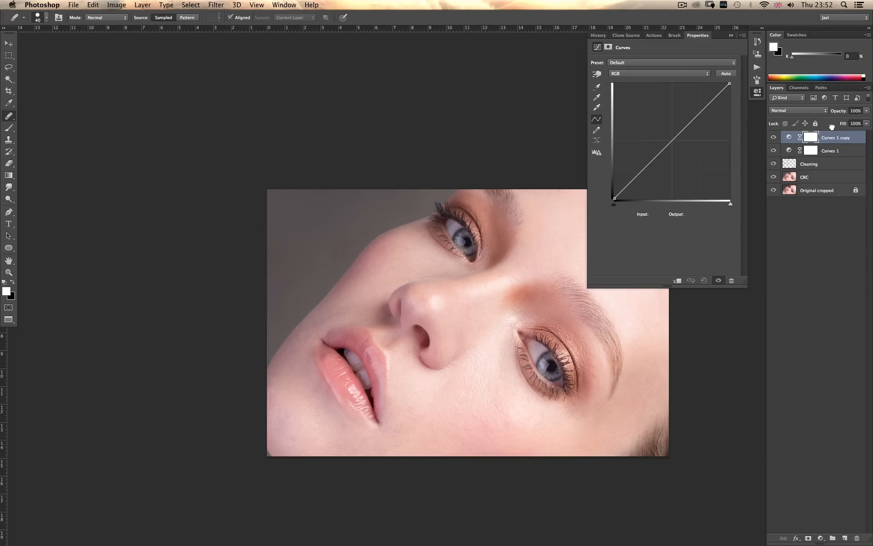
Rename the lower Curves layer Dodge and the upper copy Burn.
double_click(844, 150)
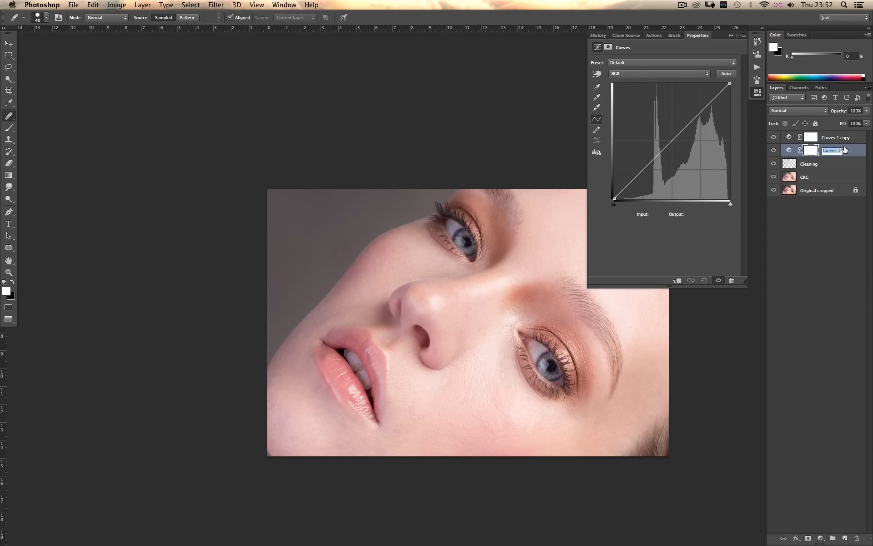
type("Dodge")
key("Return")
double_click(832, 137)
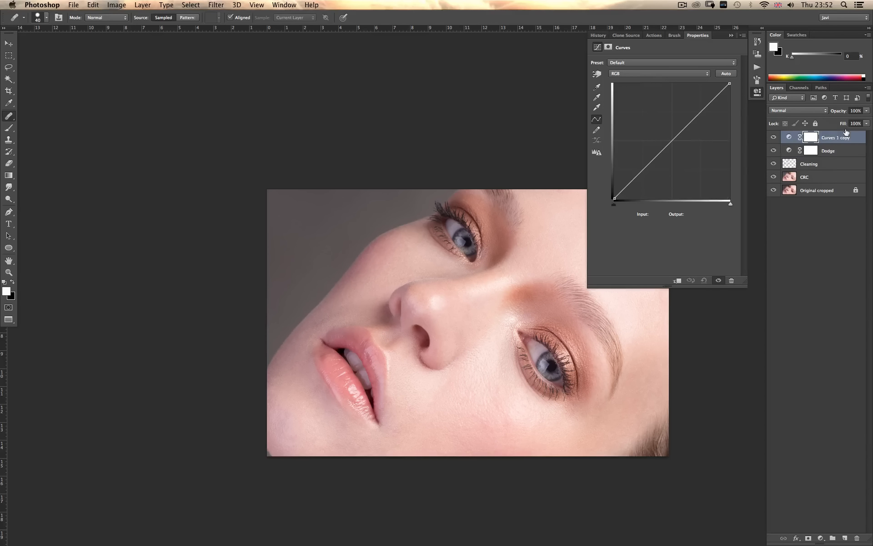
type("Burn")
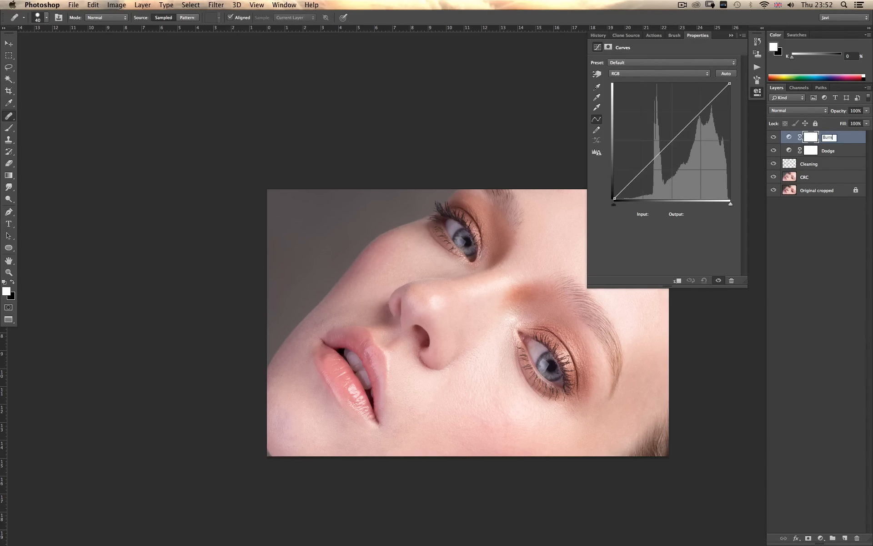
key("Return")
Darken the image with the Burn curve and raise the Dodge curve's midpoint to output 179 at input 129.
mouse_move(671, 142)
left_mouse_down()
mouse_move(671, 164)
mouse_move(672, 117)
left_mouse_up()
left_click(819, 153)
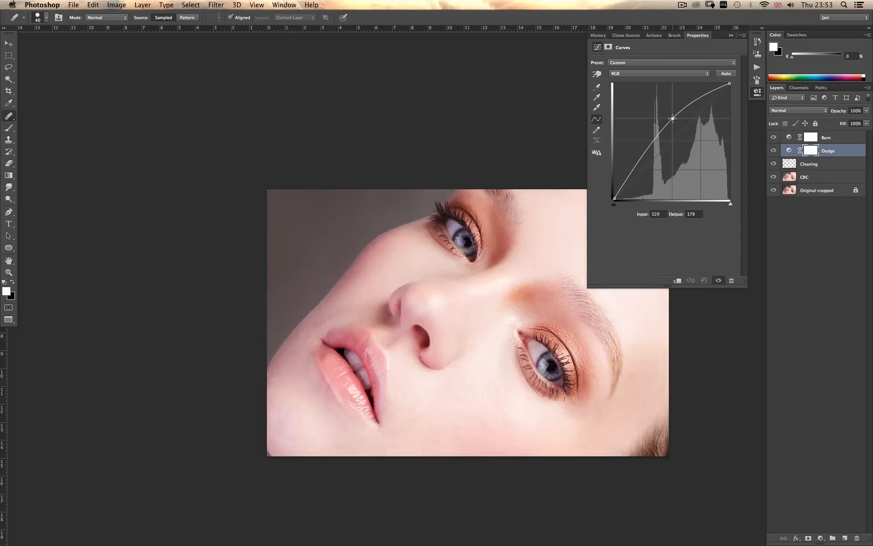
Invert the layer masks of both the Dodge and Burn layers to black.
left_click(812, 153)
key("super+i")
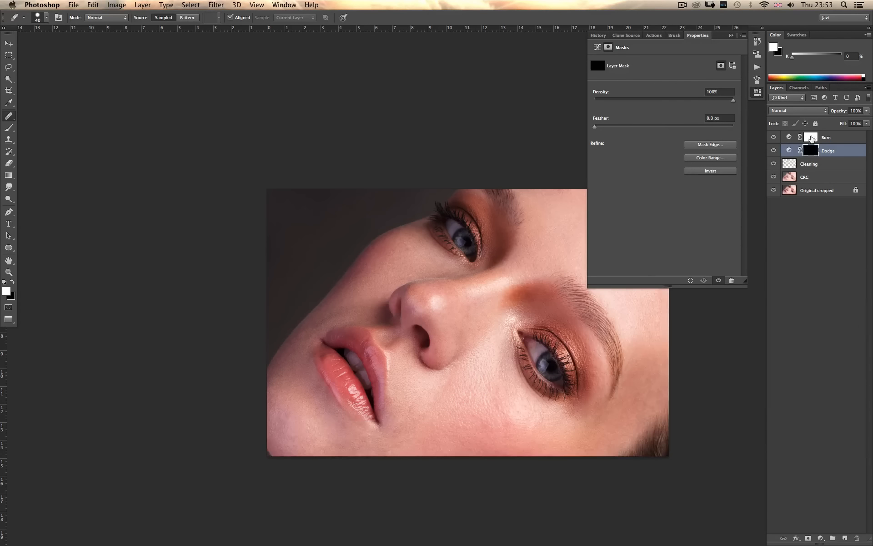
left_click(823, 141)
key("super+i")
Group the Dodge and Burn layers, name the group D&B, and collapse the adjustment properties.
left_click(832, 154, "shift")
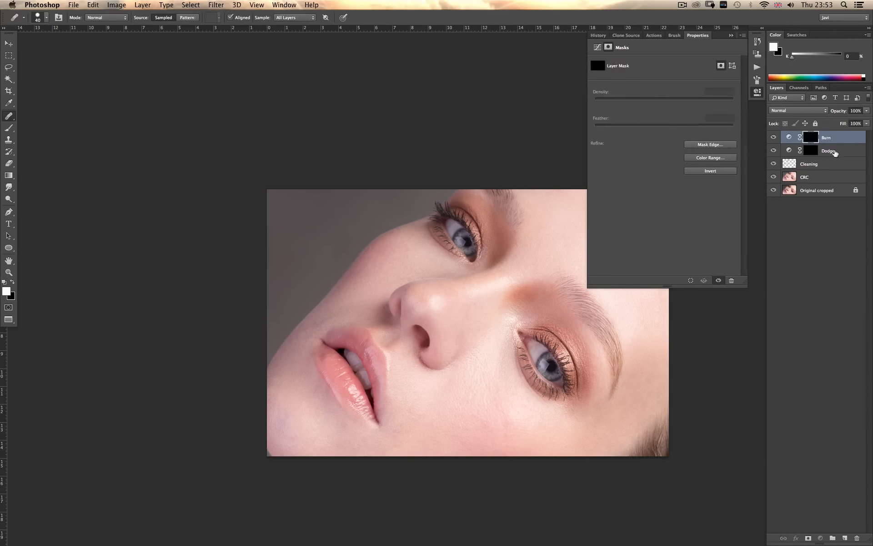
key("super+g")
double_click(808, 136)
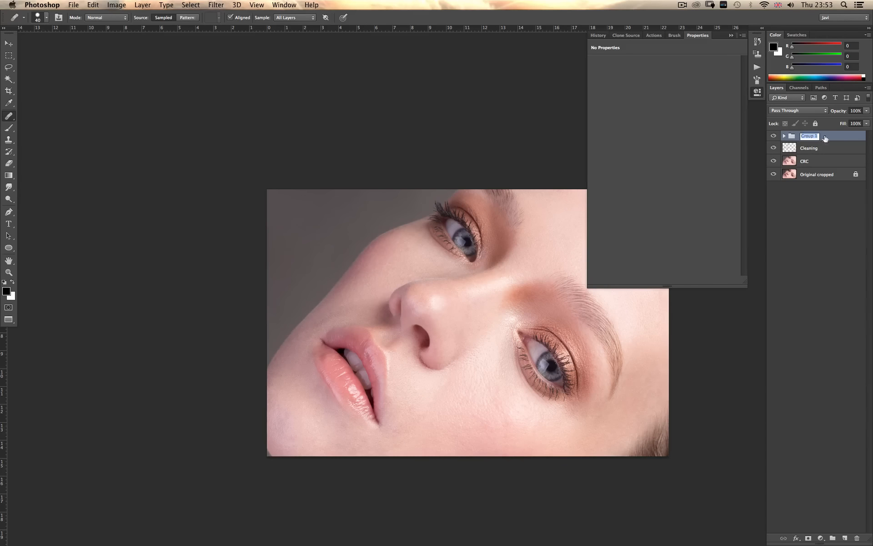
mouse_move(869, 113)
type("D&B")
key("Return")
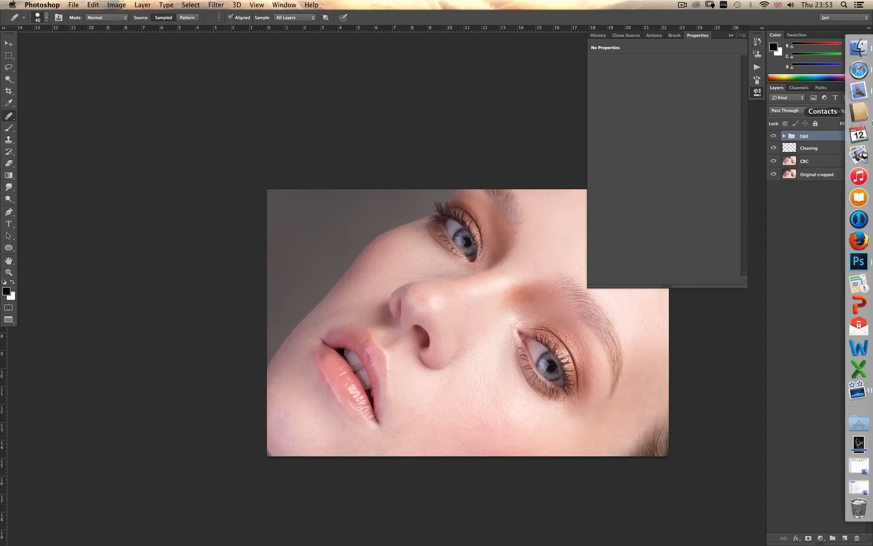
left_click(730, 35)
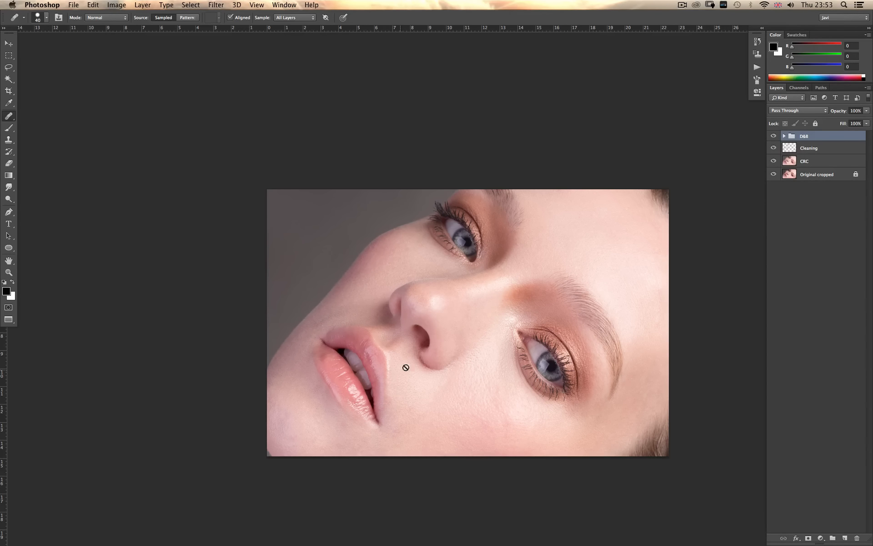
Add a Hue/Saturation layer above the D&B group with Saturation at -100 and the Color blend mode, and collapse its properties.
left_click(821, 538)
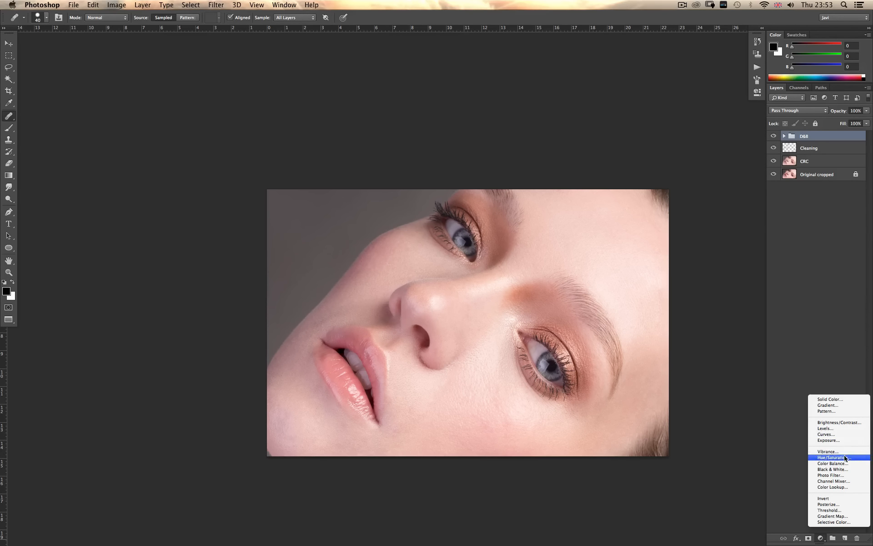
left_click(844, 460)
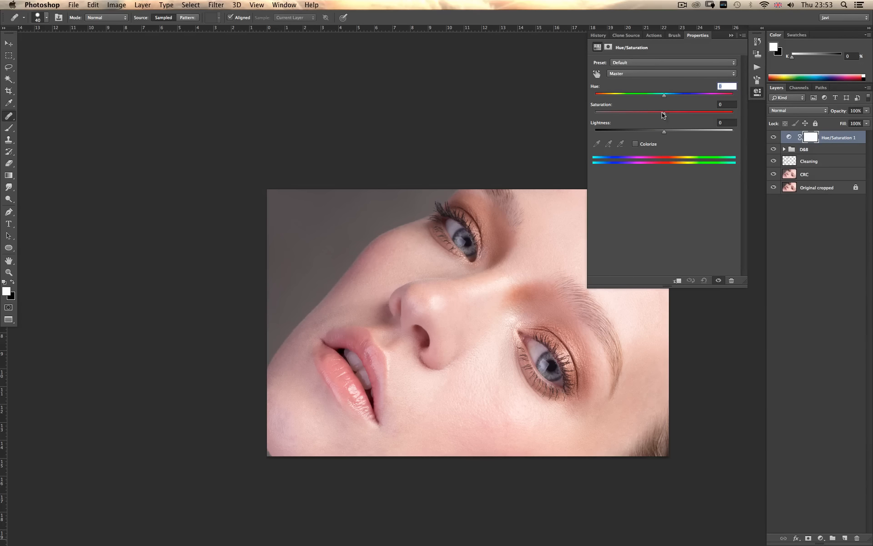
left_click_drag(663, 113, 595, 113)
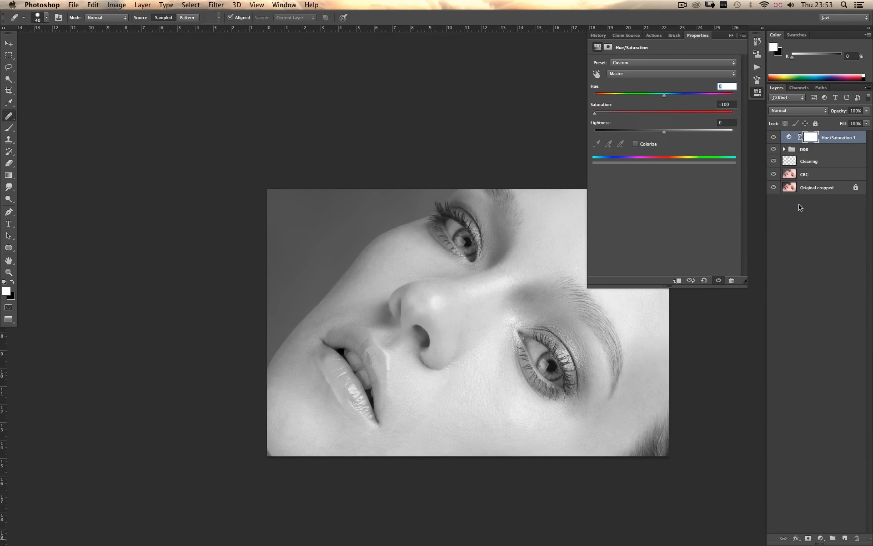
left_click(801, 111)
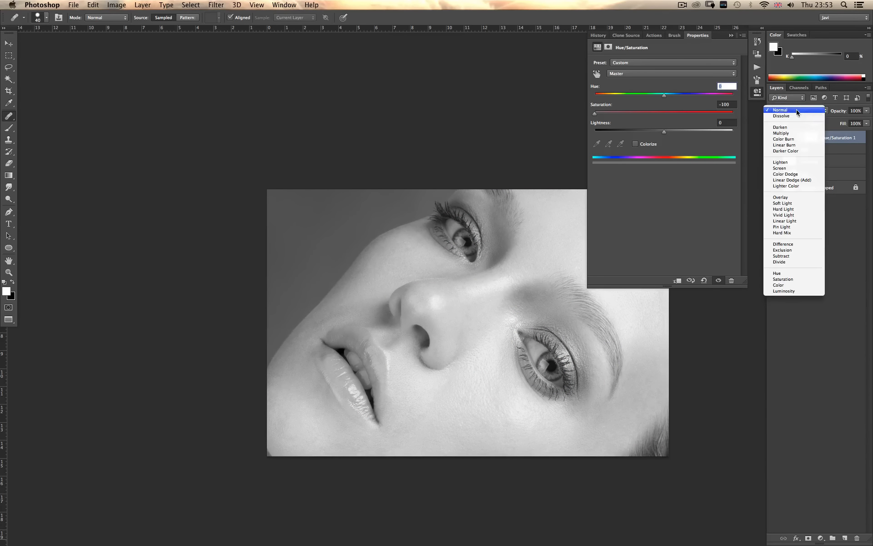
left_click(801, 286)
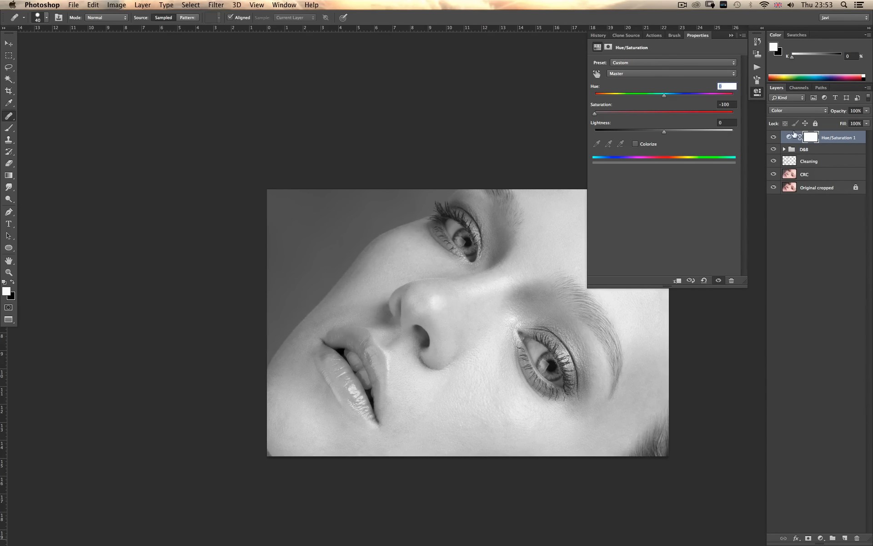
left_click(731, 35)
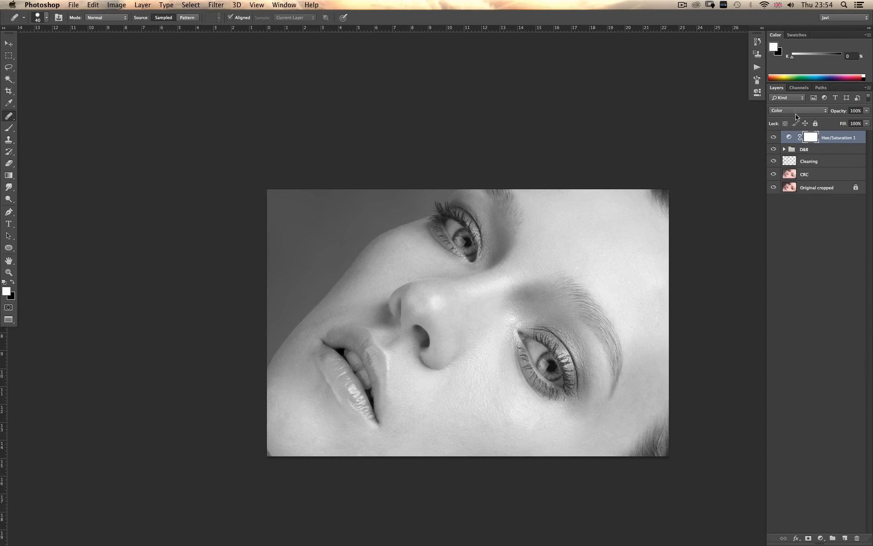
Add a Curves adjustment layer above Hue/Saturation and lower its midpoint to output 82 at input 126.
left_click(819, 539)
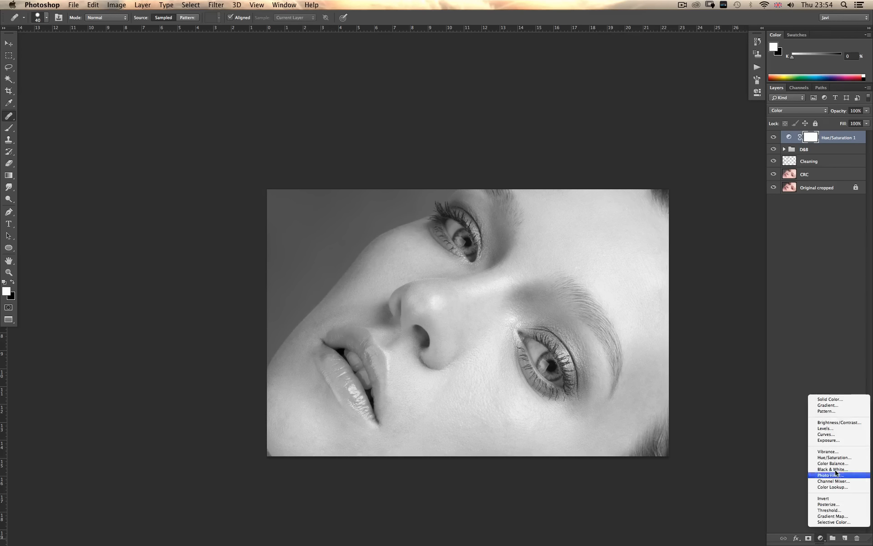
left_click(841, 436)
left_click_drag(677, 132, 671, 161)
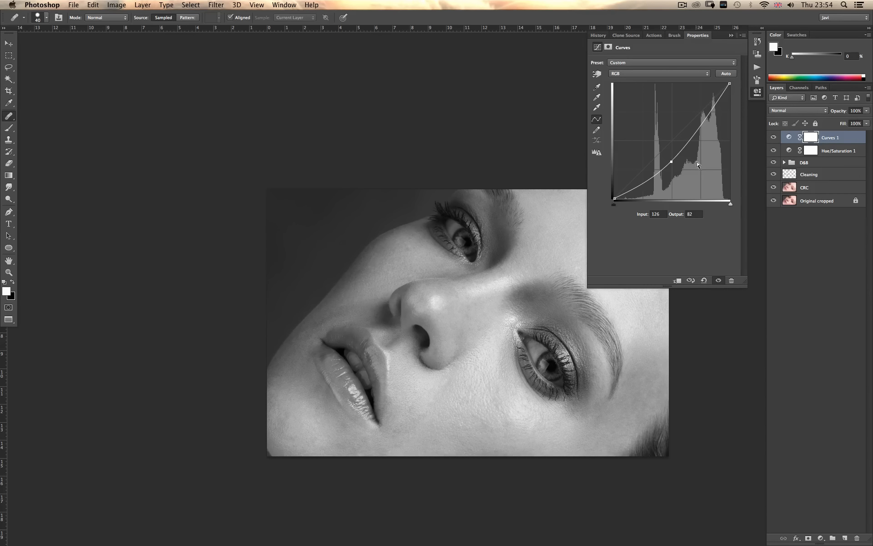
Try the Screen blend mode on the new Curves layer with deeper and gentler midpoint settings, and return it to Normal.
left_click(792, 111)
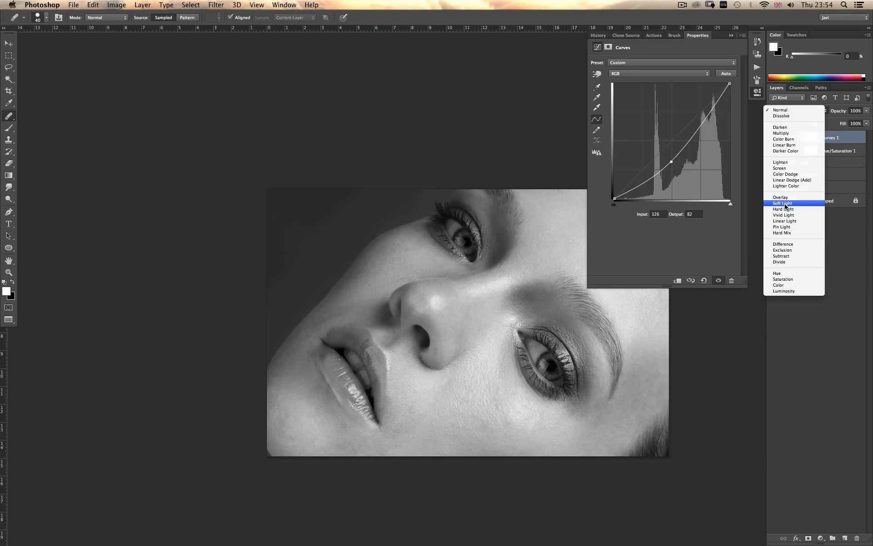
left_click(791, 168)
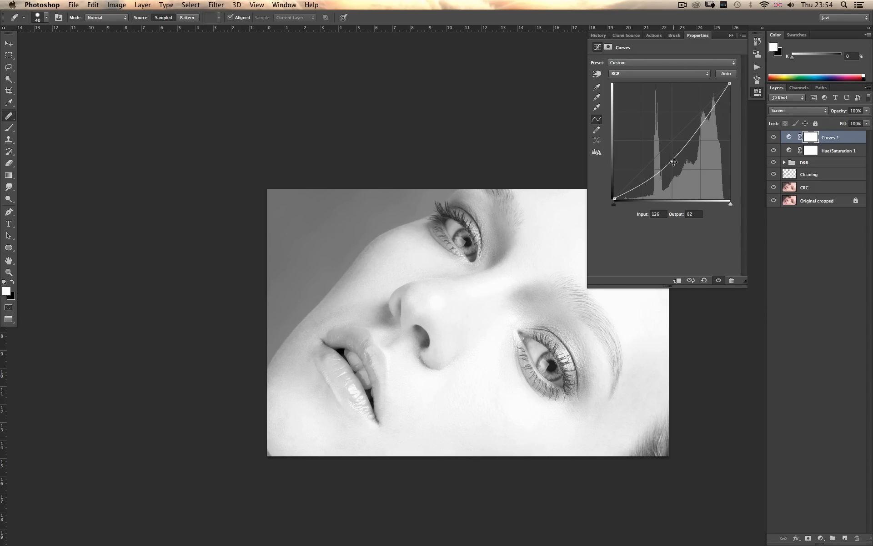
left_click_drag(673, 161, 672, 182)
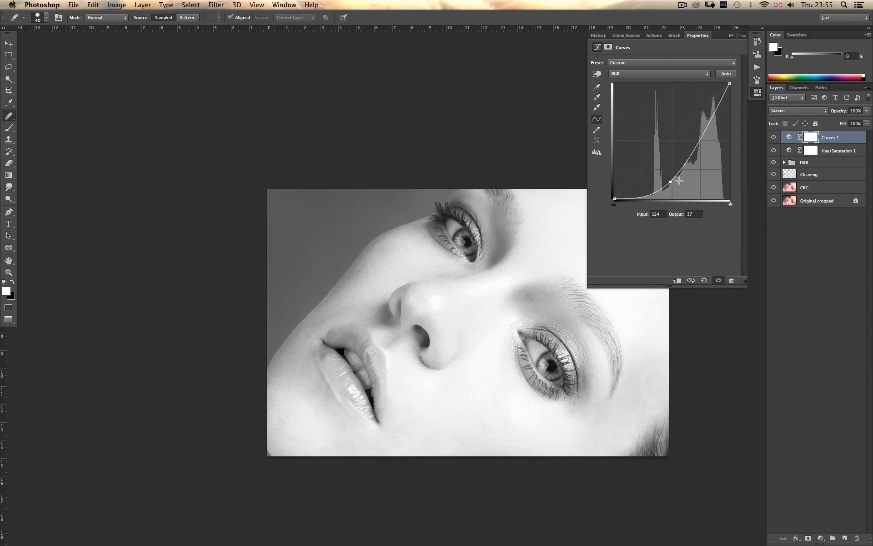
left_click_drag(670, 182, 672, 159)
left_click(798, 110)
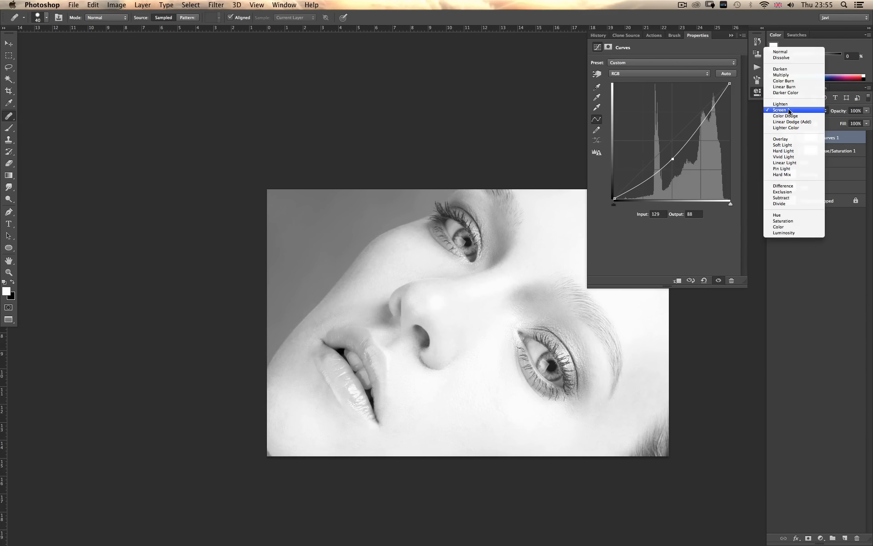
left_click(793, 54)
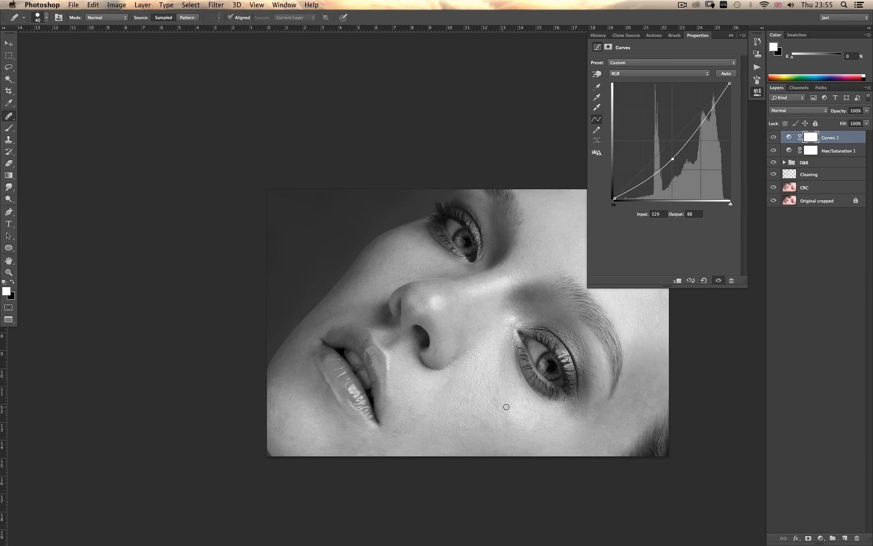
Try the Multiply blend mode on the helper Curves layer with a much darker midpoint at output 39, and expand the D&B group.
left_click(795, 113)
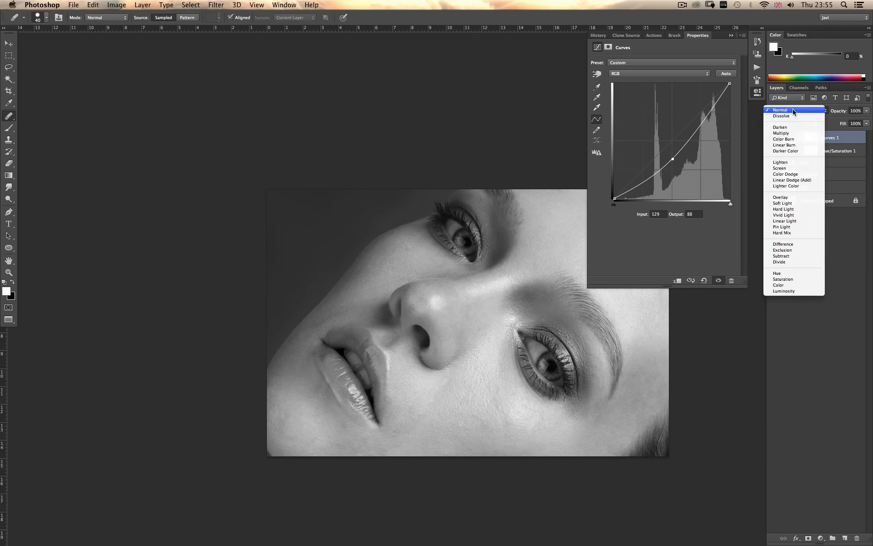
left_click(793, 132)
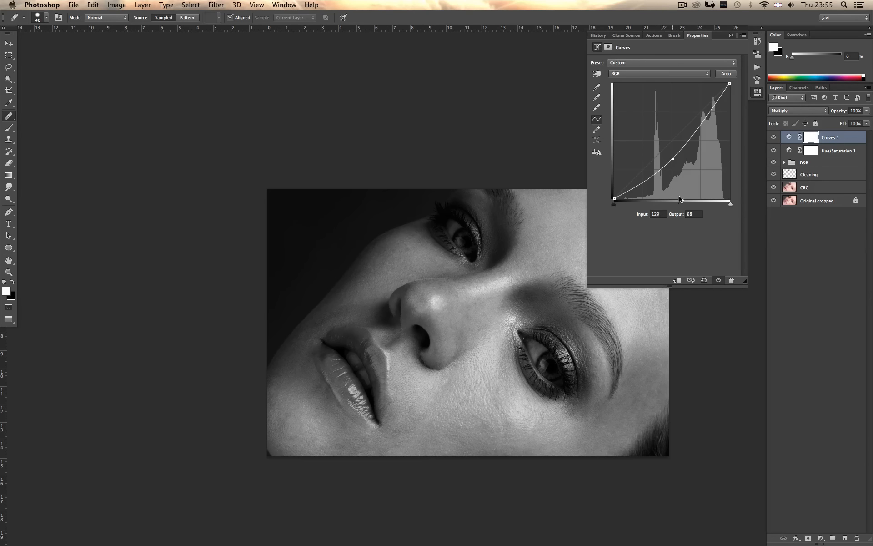
left_click_drag(673, 158, 674, 181)
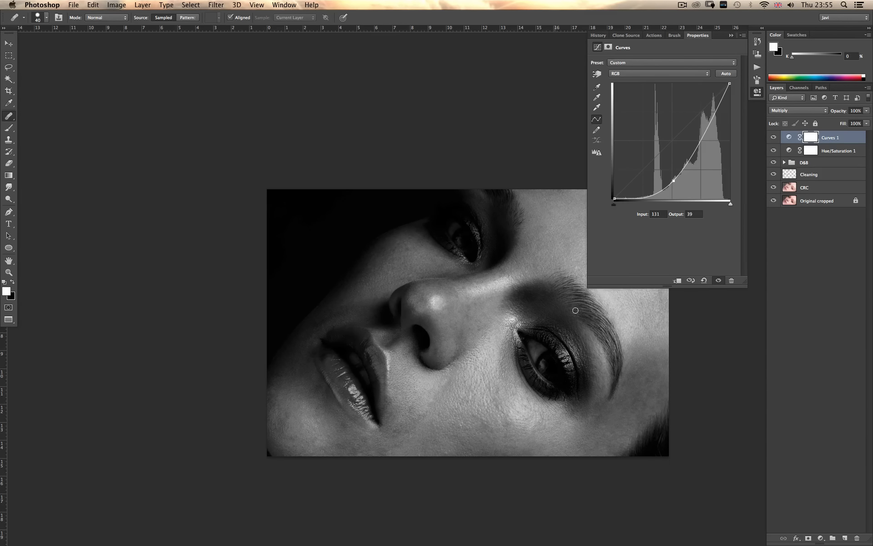
left_click(784, 162)
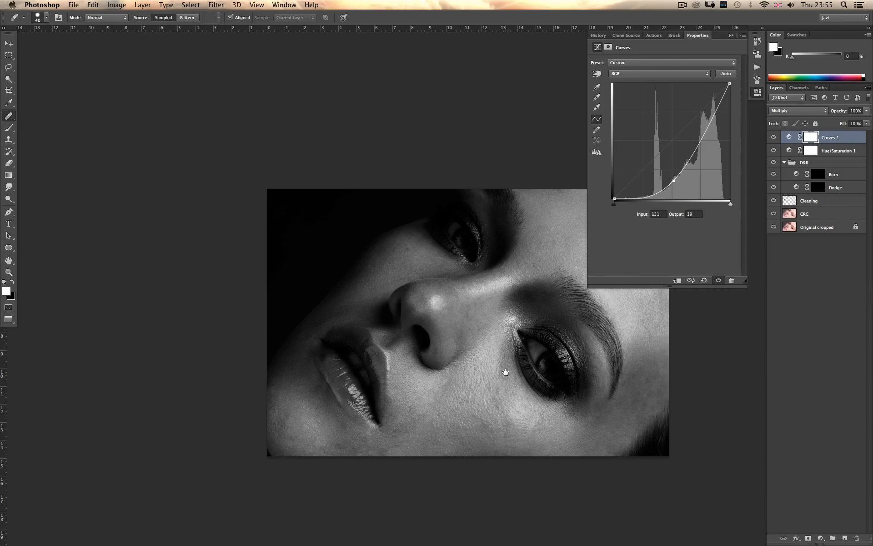
left_click_drag(502, 366, 396, 370)
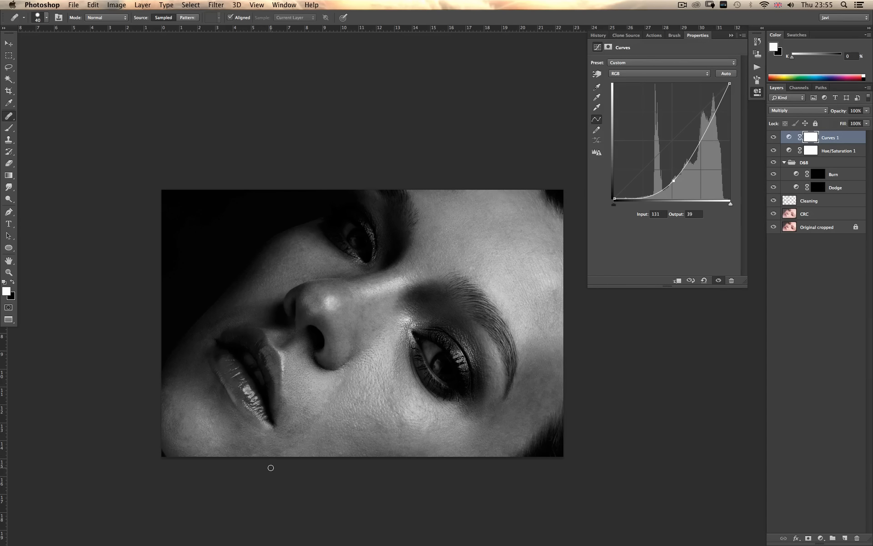
Return the helper Curves layer to Normal blending and set its midpoint to output 81 at input 127.
left_click(787, 110)
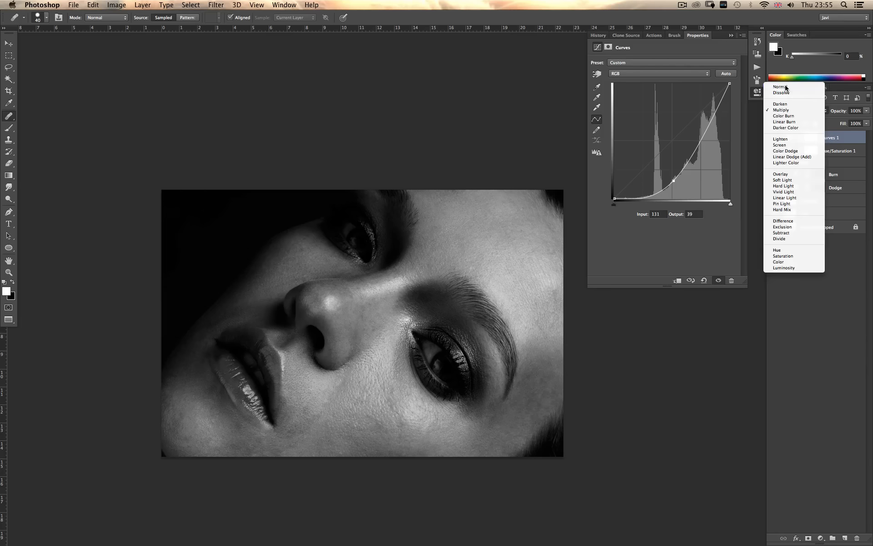
left_click(785, 88)
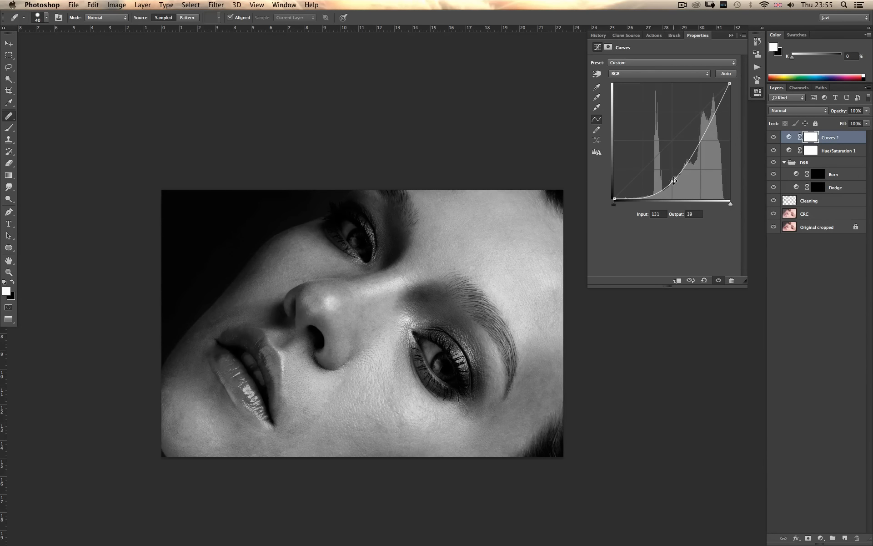
left_click_drag(673, 180, 671, 162)
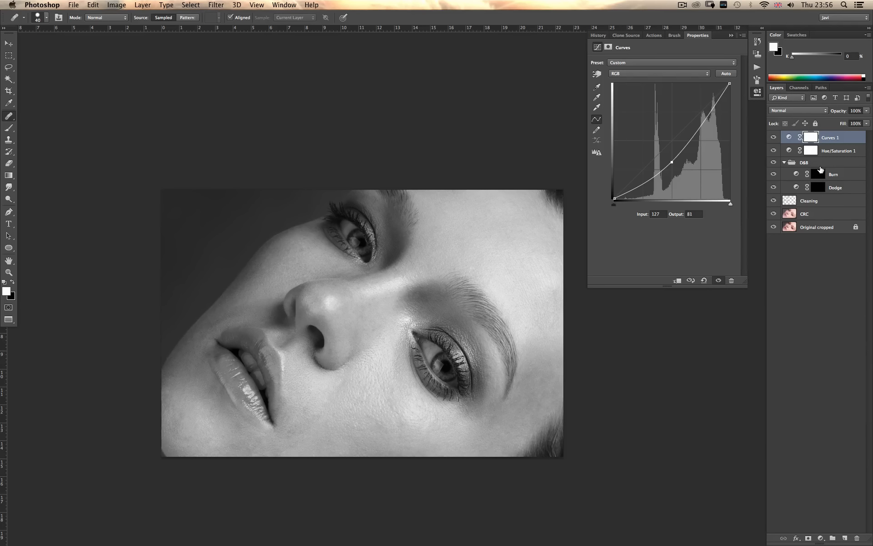
Group the helper Curves and Hue/Saturation layers, name the group Help, and collapse the D&B group.
left_click(839, 153, "shift")
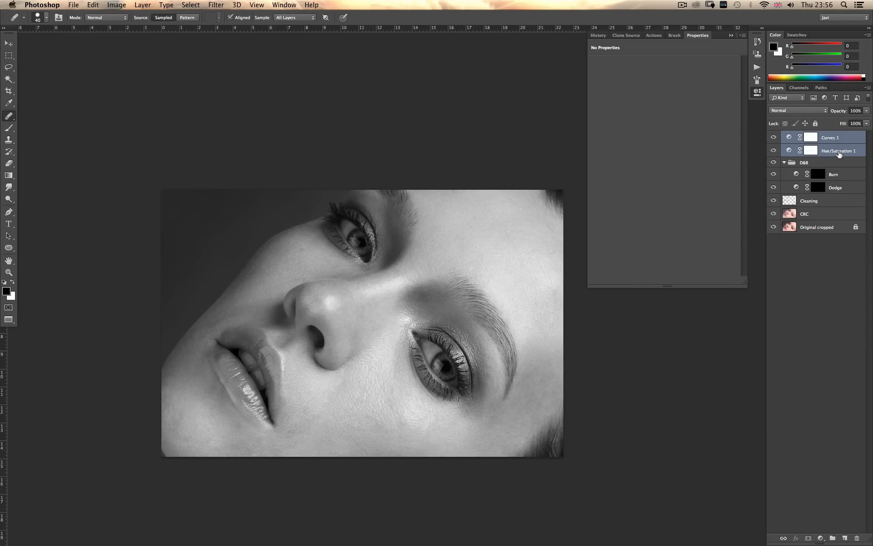
key("super+g")
double_click(832, 137)
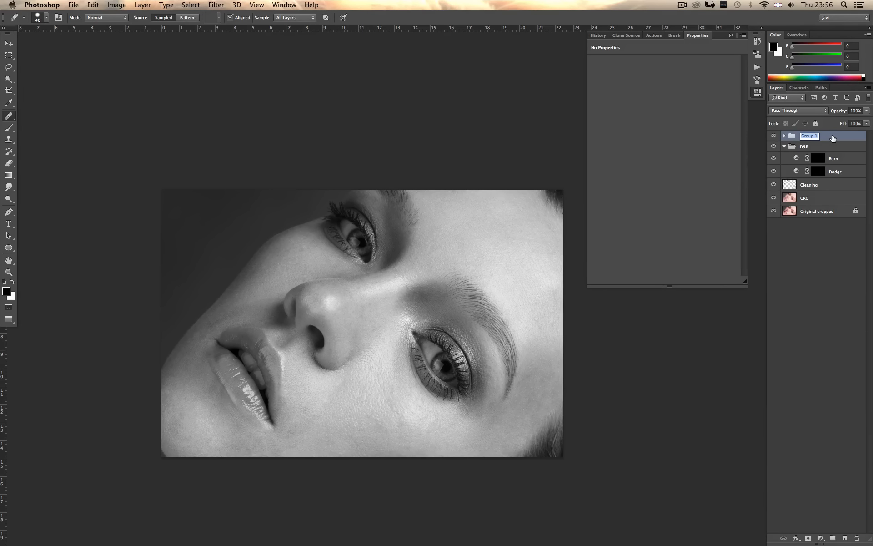
type("Help")
key("Return")
left_click(784, 146)
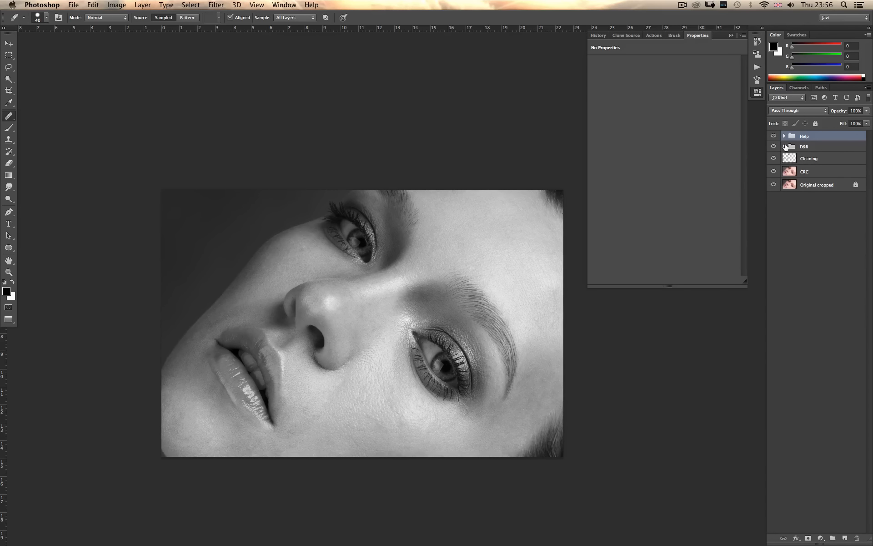
Hide the Help group and add a Black & White layer above D&B with Reds strongly lowered and Yellows at -35.
left_click(774, 136)
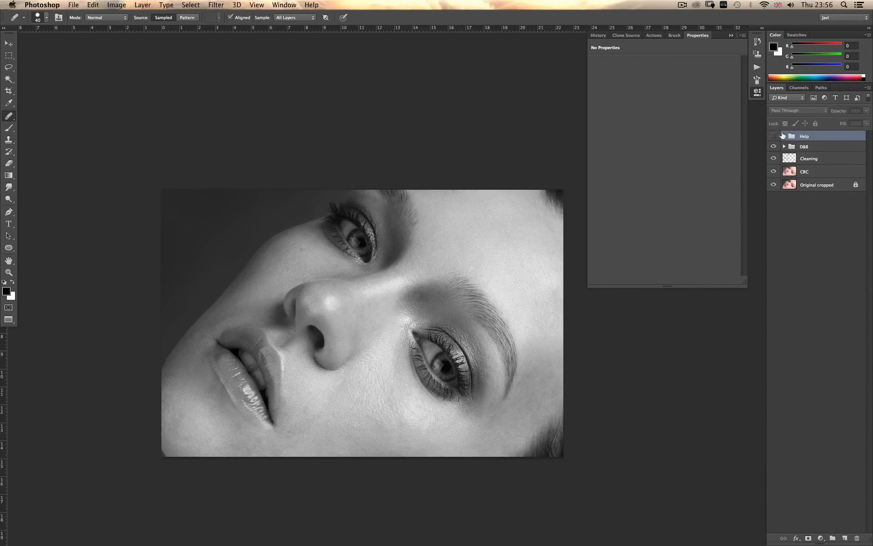
left_click(811, 148)
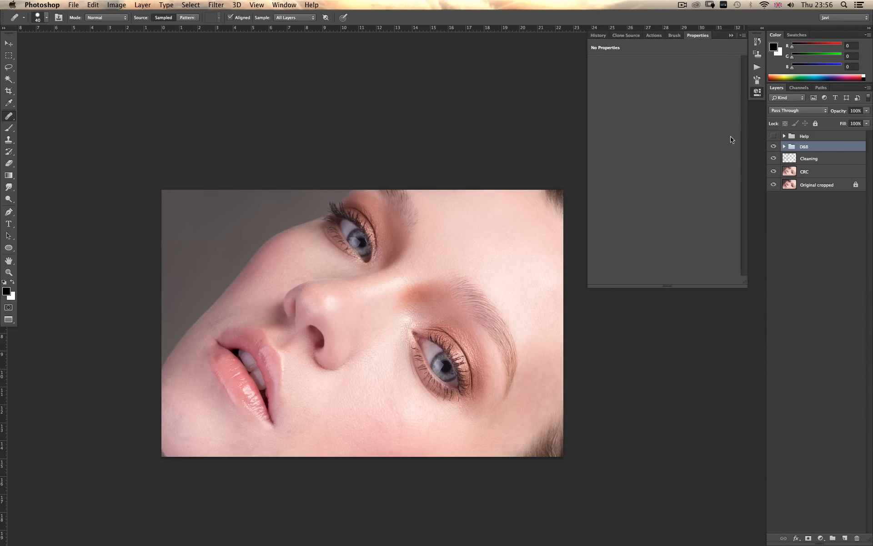
left_click(820, 538)
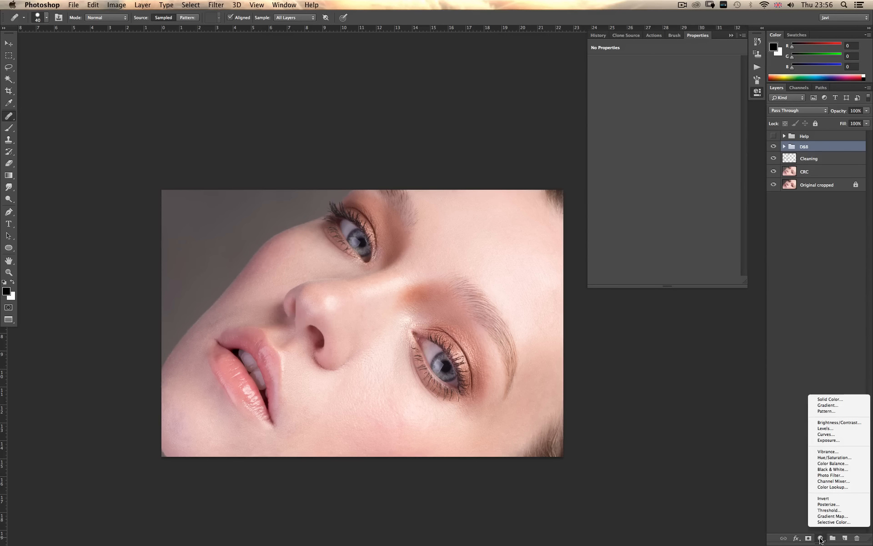
left_click(832, 469)
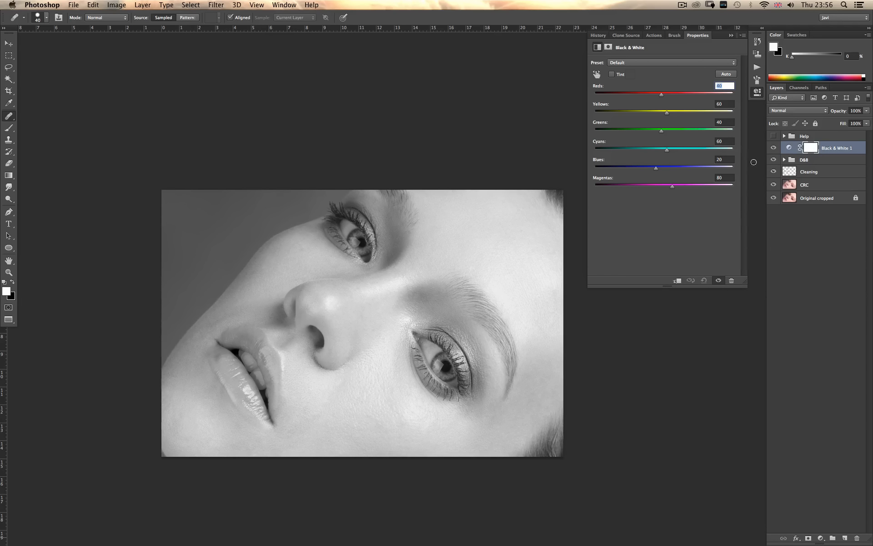
left_click_drag(661, 95, 612, 96)
left_click_drag(666, 113, 640, 114)
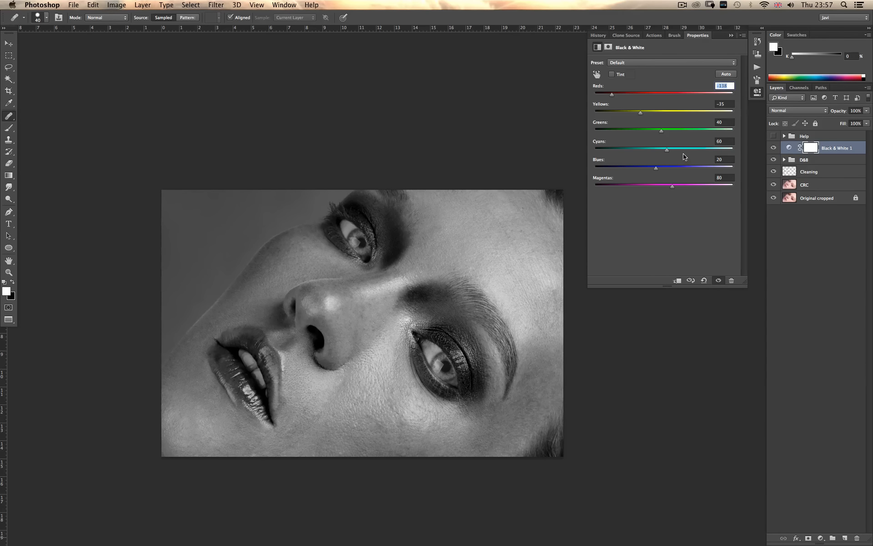
Try the Color and Luminosity blend modes on the Black & White layer and compare the portrait with and without it.
left_click(801, 111)
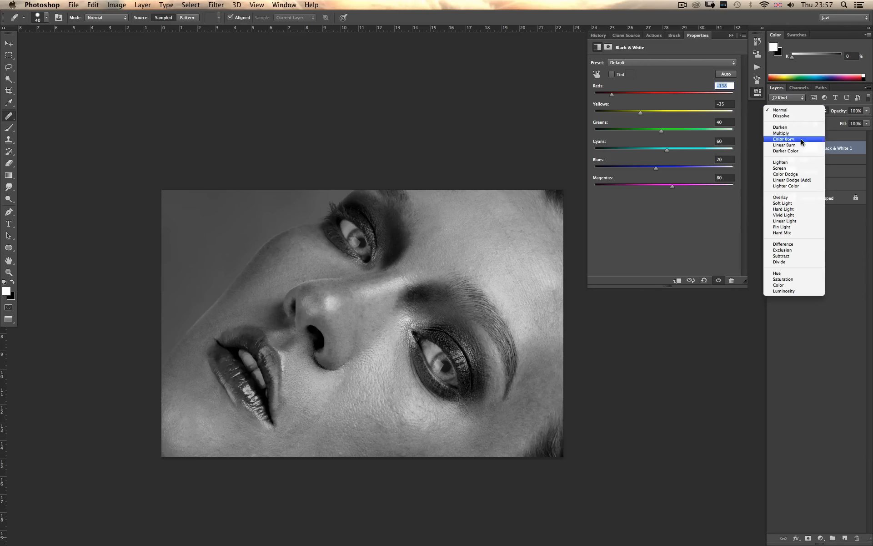
left_click(785, 285)
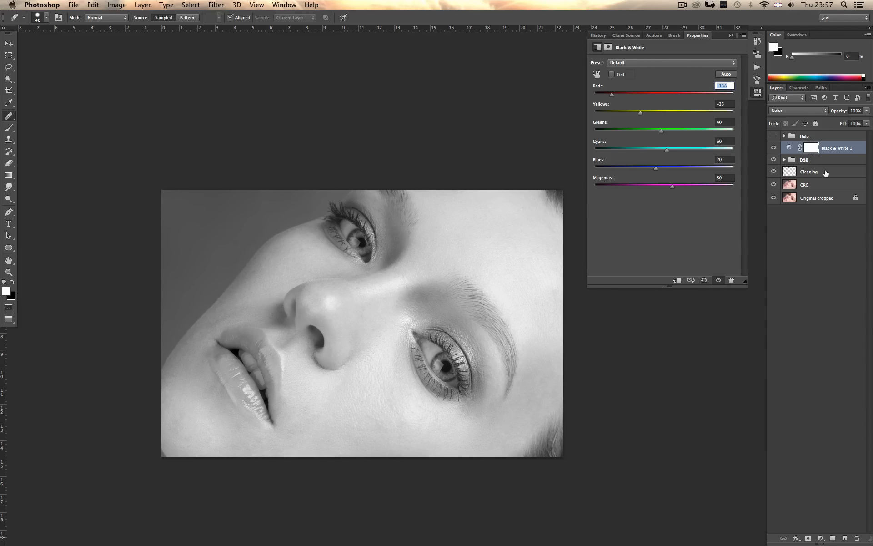
left_click(799, 111)
left_click(800, 114)
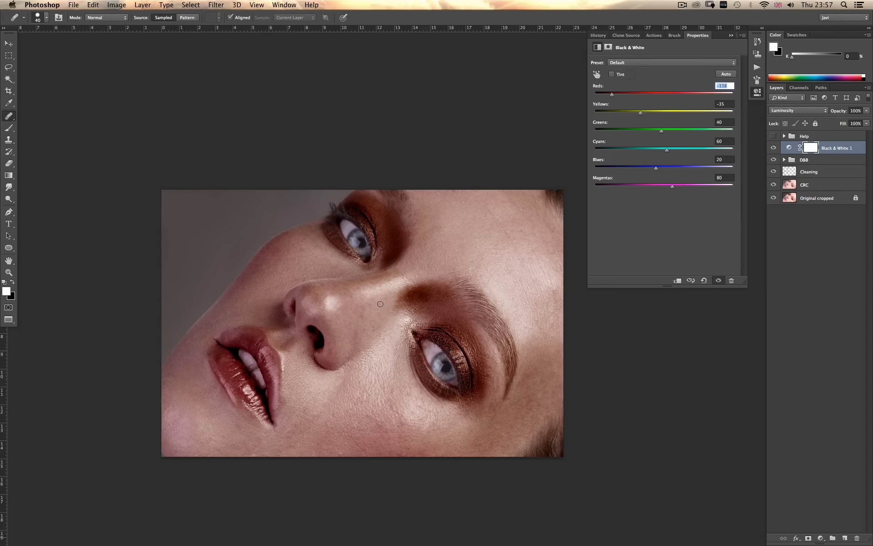
left_click(773, 148)
left_click(773, 148)
Duplicate the Luminosity Black & White layer to intensify the effect, and delete both Black & White layers.
key("BackSpace")
left_click_drag(829, 152, 846, 536)
left_click(500, 184)
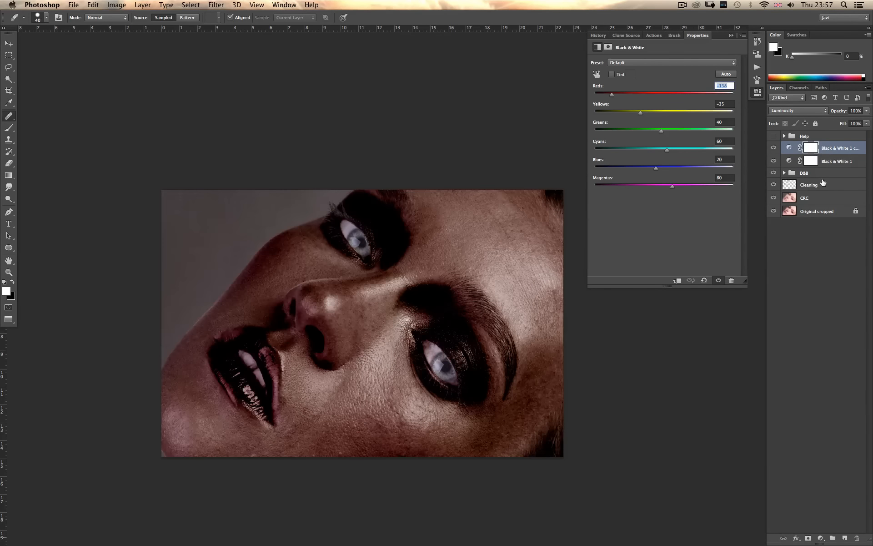
left_click(842, 161)
left_click(838, 148, "shift")
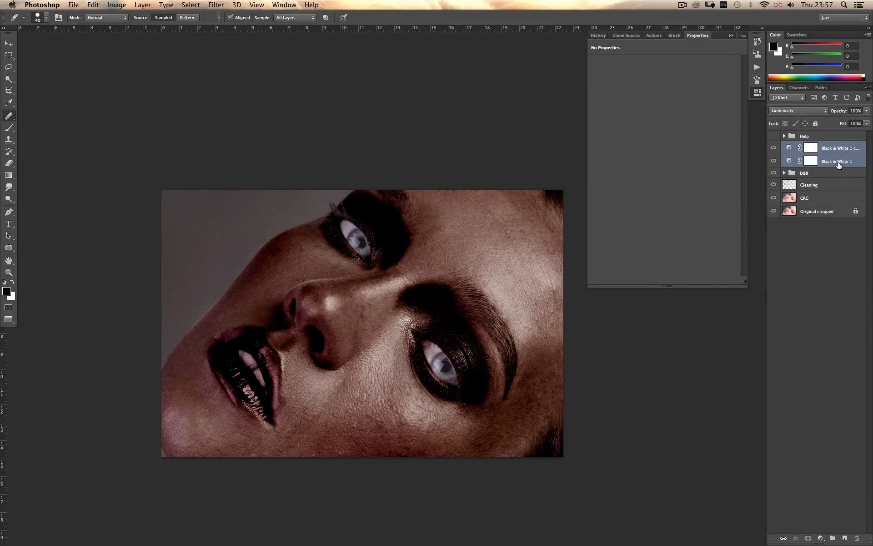
left_click_drag(841, 161, 857, 538)
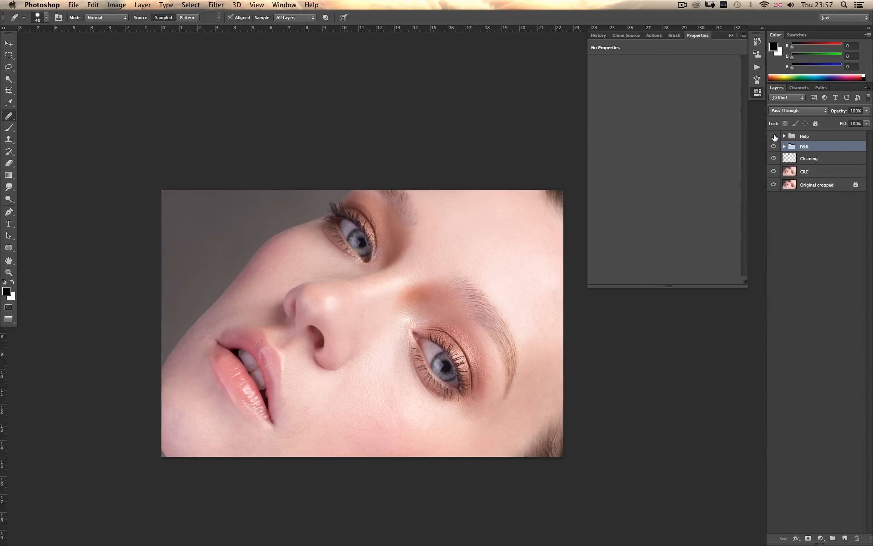
Show the Help group, expand the D&B group, and select the Dodge layer's mask.
left_click(774, 136)
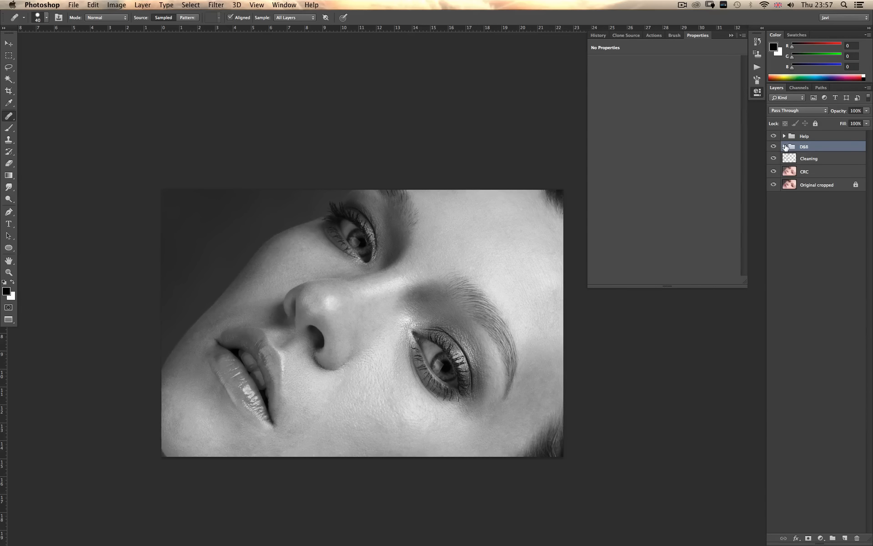
left_click(784, 146)
left_click(818, 172)
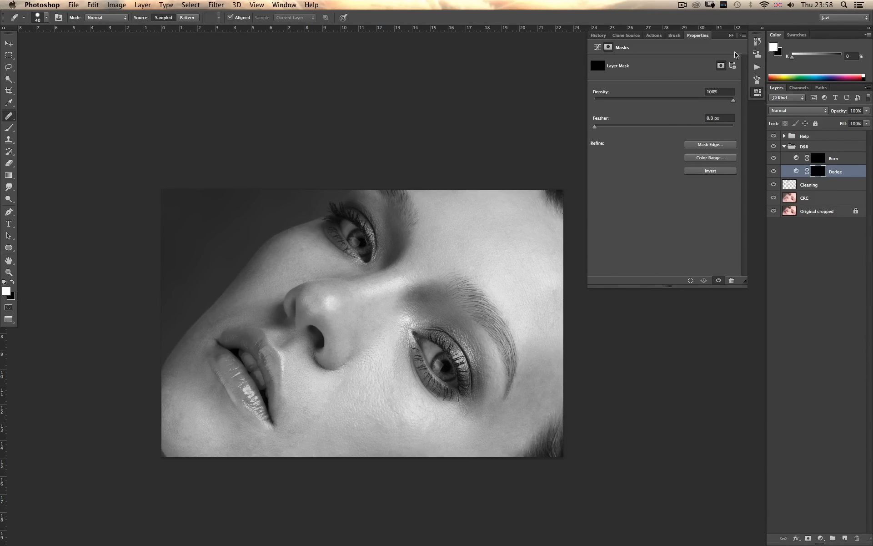
left_click(731, 36)
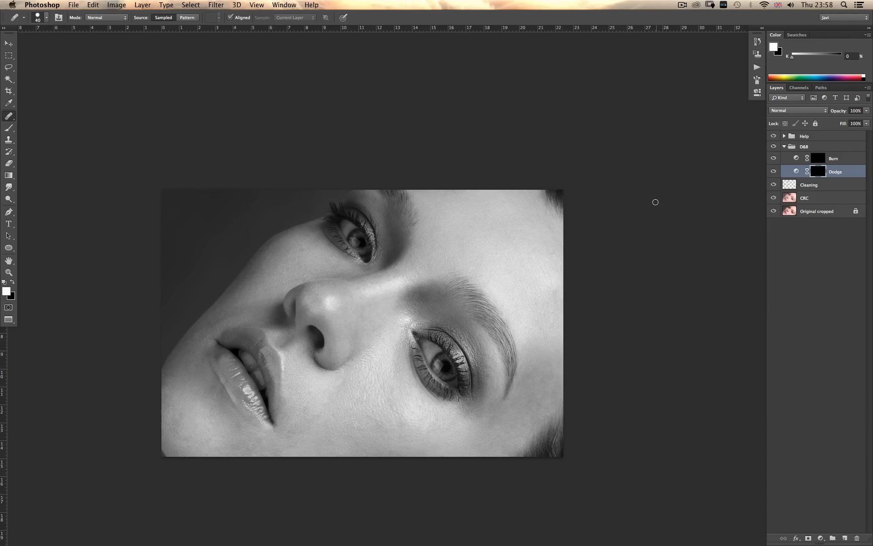
Switch to the Brush tool, set its opacity to 8%, and check the brush size and hardness.
key("b")
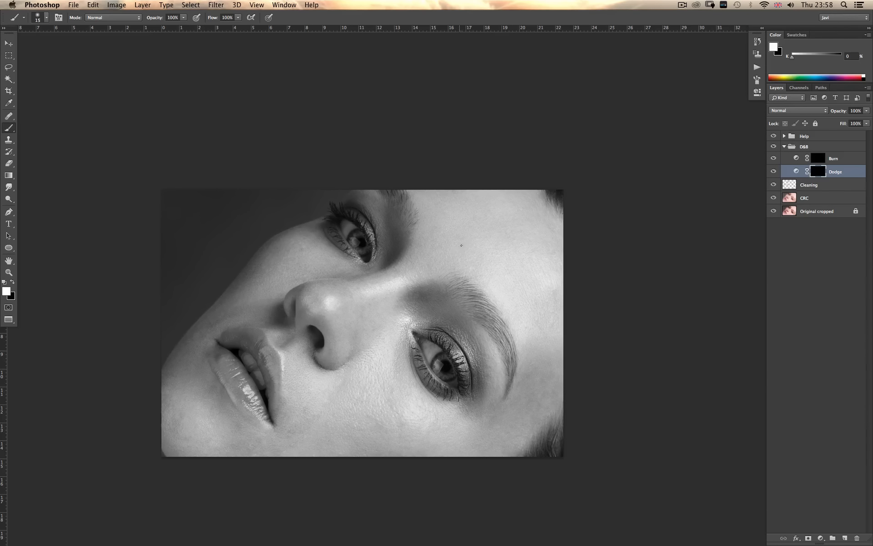
left_click(173, 17)
type("8")
key("Return")
right_click(385, 256)
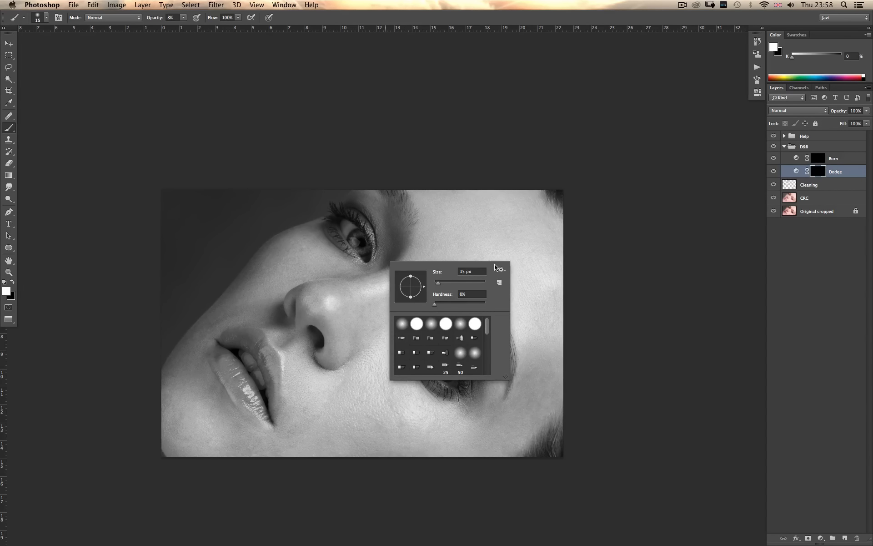
left_click(596, 273)
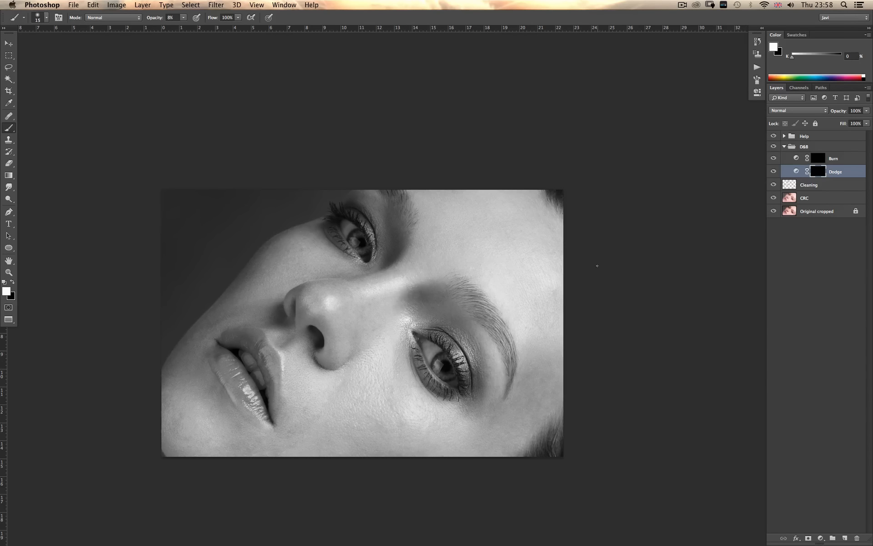
Review the brush's Transfer and tip shape settings, comparing the stroke preview with Transfer off and on.
left_click(757, 80)
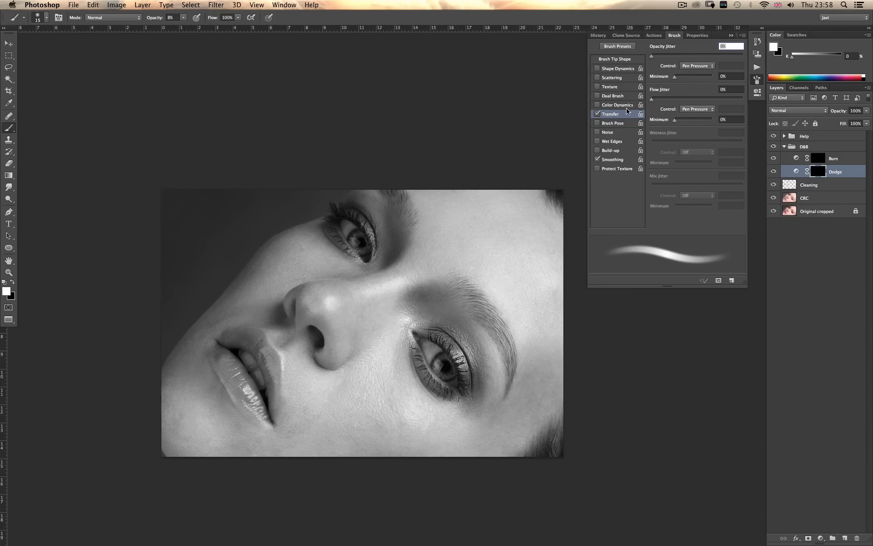
left_click(597, 114)
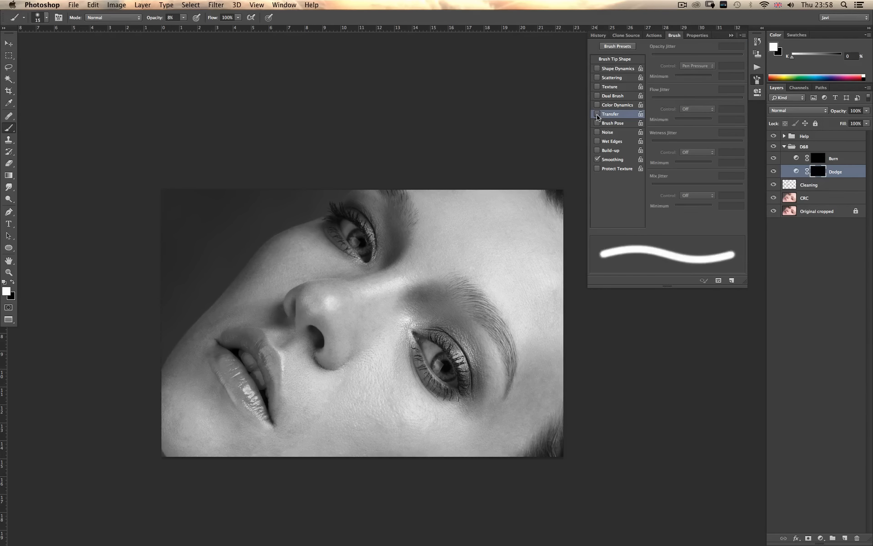
left_click(597, 114)
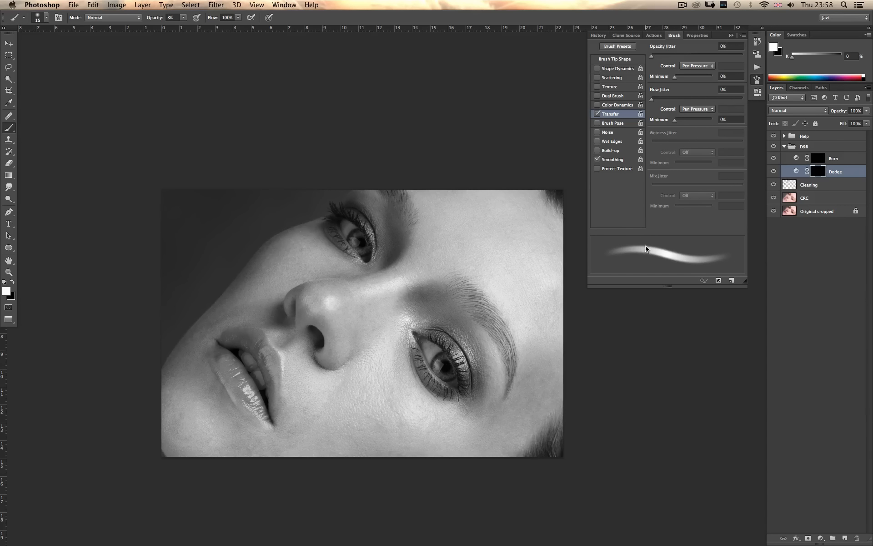
left_click(597, 114)
left_click(596, 114)
left_click(620, 61)
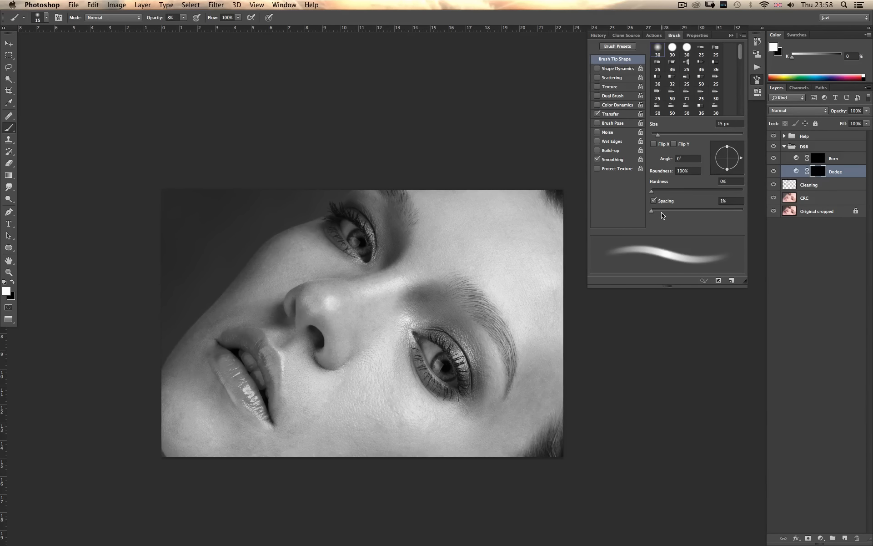
left_click(731, 35)
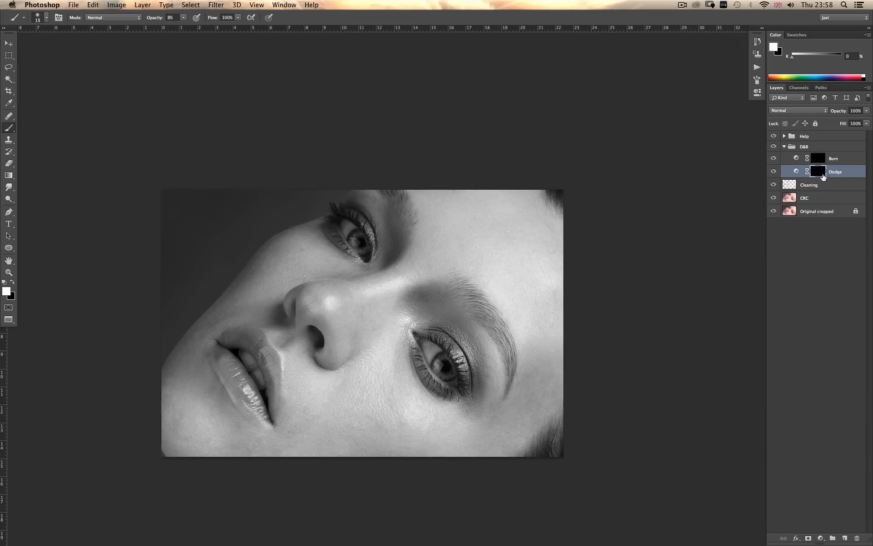
Hide the Help and D&B groups and select the Cleaning layer.
left_click(773, 136)
left_click(773, 158)
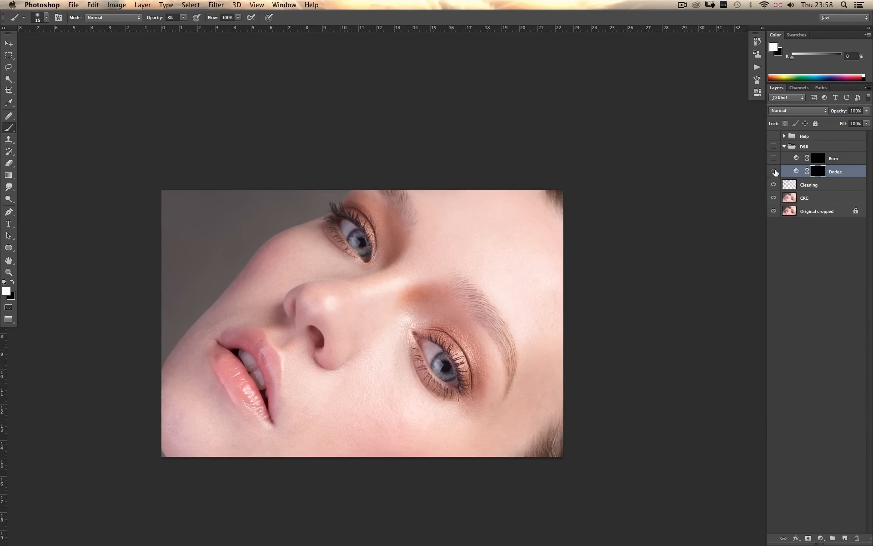
left_click(773, 146)
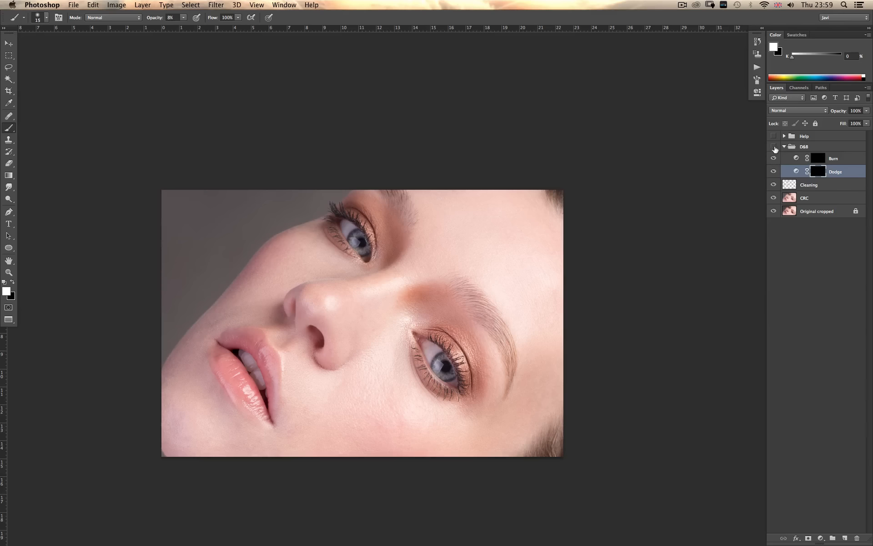
left_click(816, 184)
left_click(820, 538)
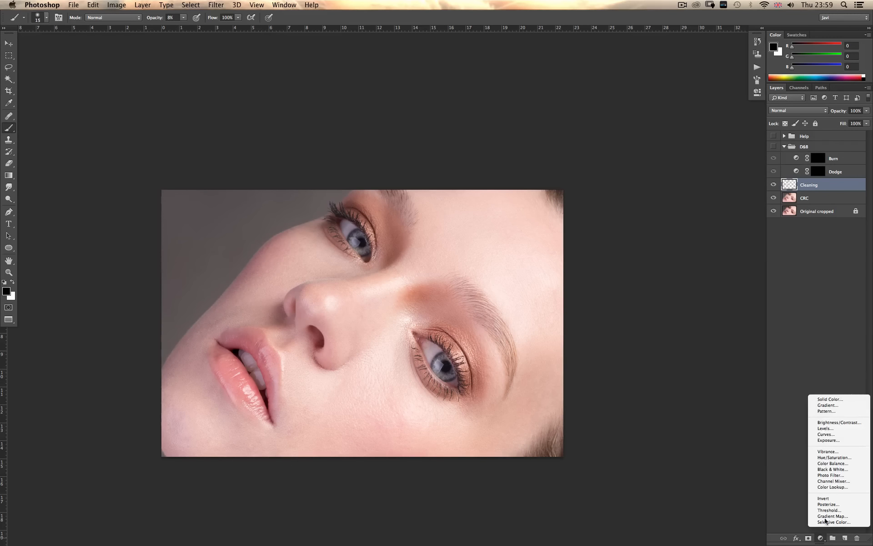
left_click(837, 402)
left_click(669, 135)
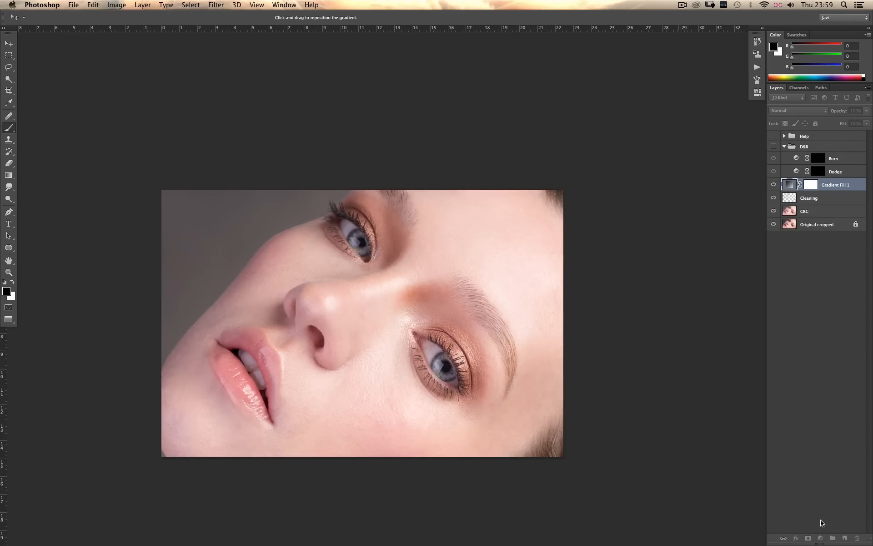
Add a black Solid Color fill layer above Cleaning and an empty layer on top of it.
left_click(821, 537)
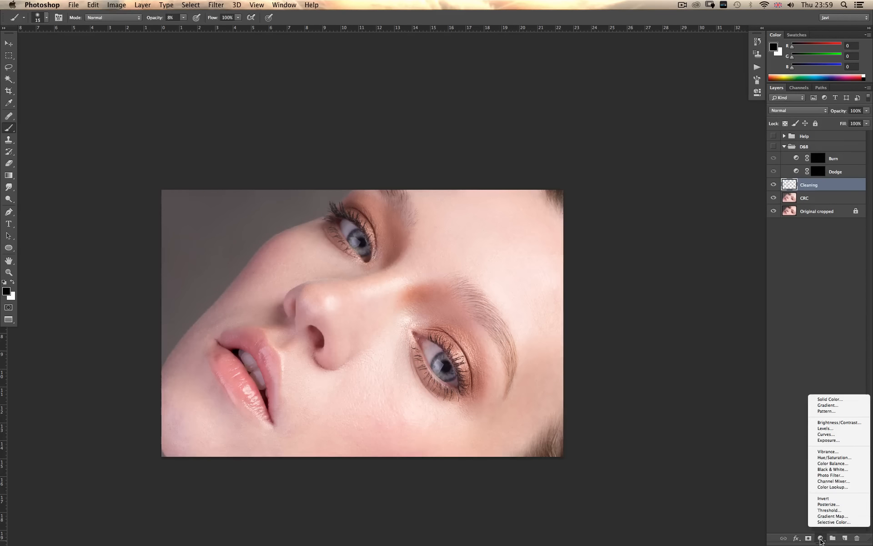
left_click(835, 399)
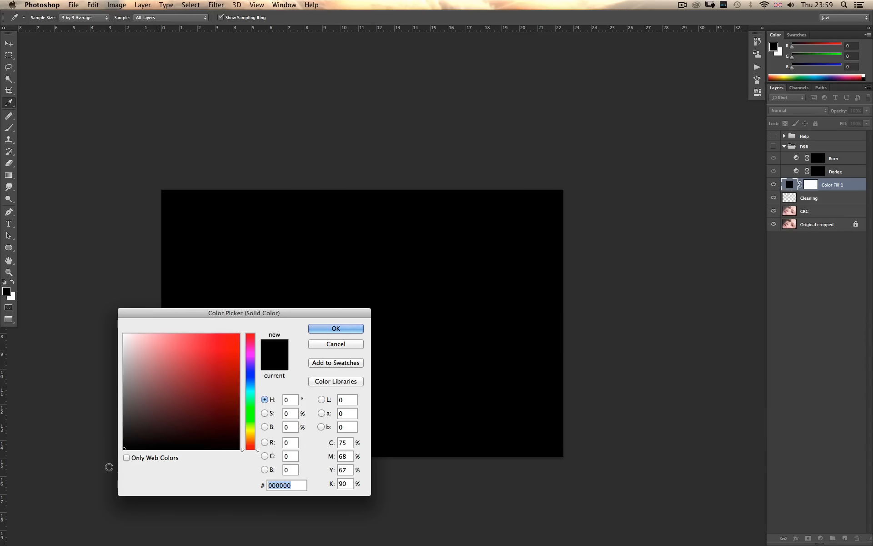
left_click(335, 328)
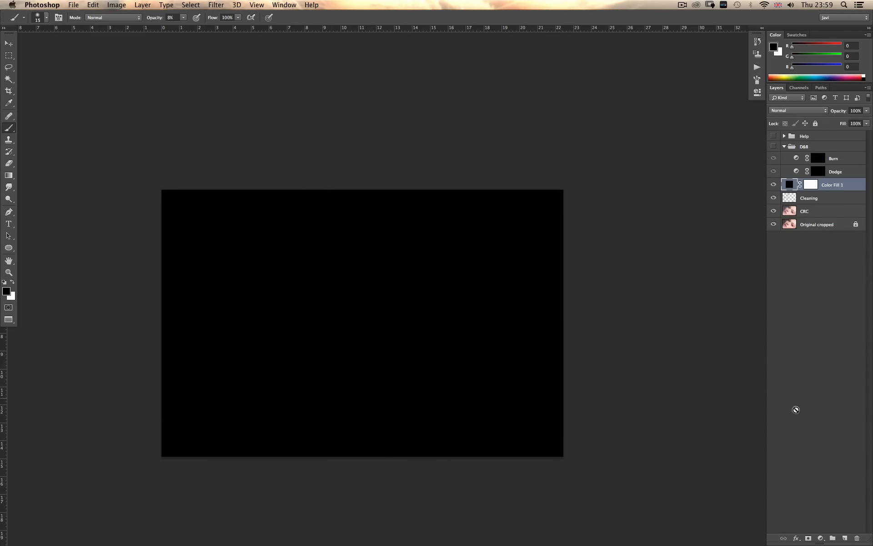
left_click(845, 539)
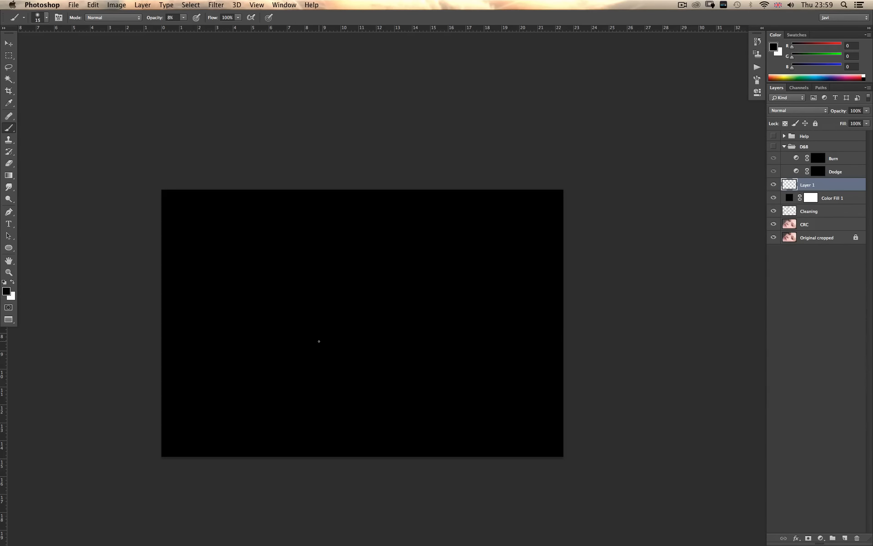
Set the brush to white at 100% opacity and turn off its Transfer option.
key("x")
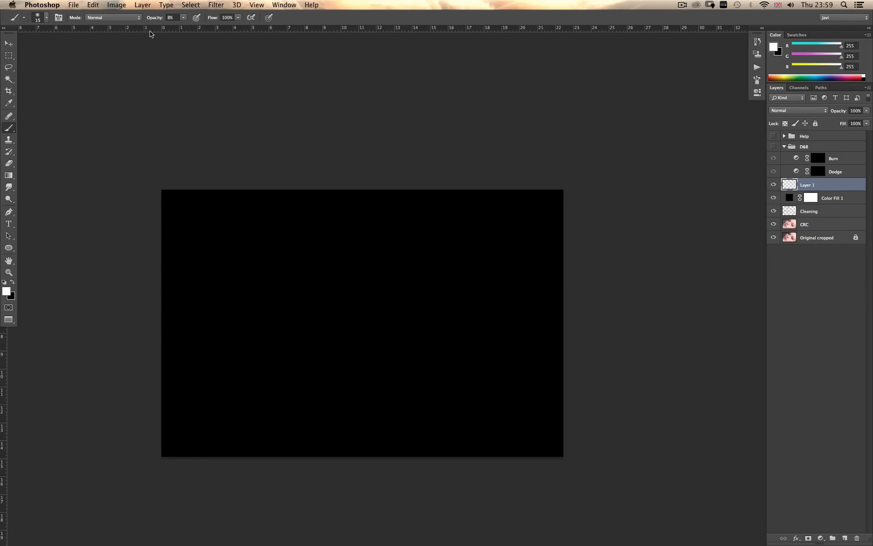
key("0")
left_click(757, 80)
left_click(597, 114)
left_click(730, 35)
Paint a horizontal white stroke, two dots and a smile with the 90 px brush, and move them toward the canvas's upper edge.
left_click_drag(234, 268, 385, 272)
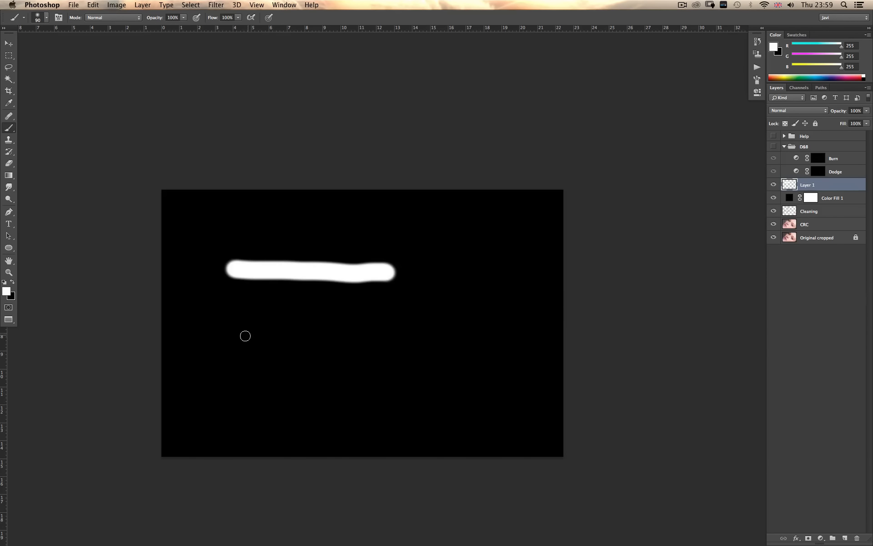
left_click(266, 311)
left_click(341, 313)
mouse_move(271, 337)
left_mouse_down()
mouse_move(334, 350)
mouse_move(336, 338)
left_mouse_up()
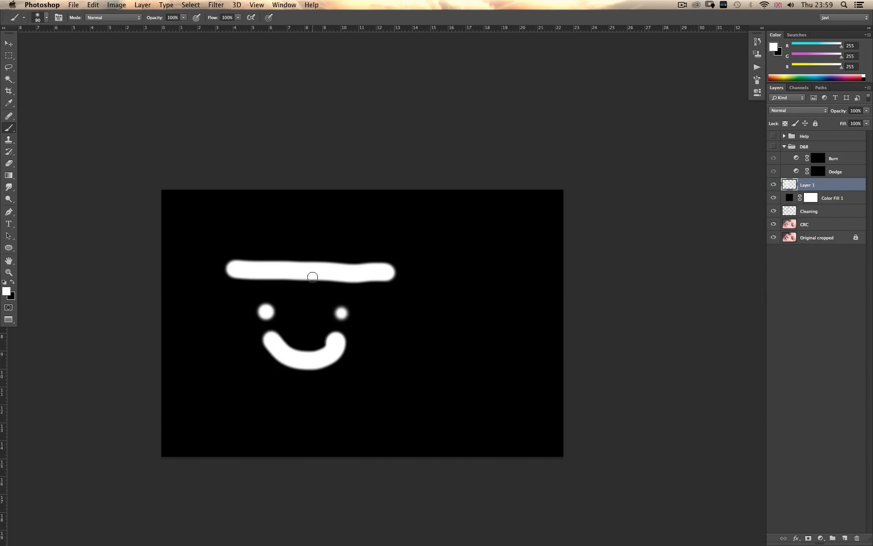
key("v")
left_click_drag(302, 274, 281, 232)
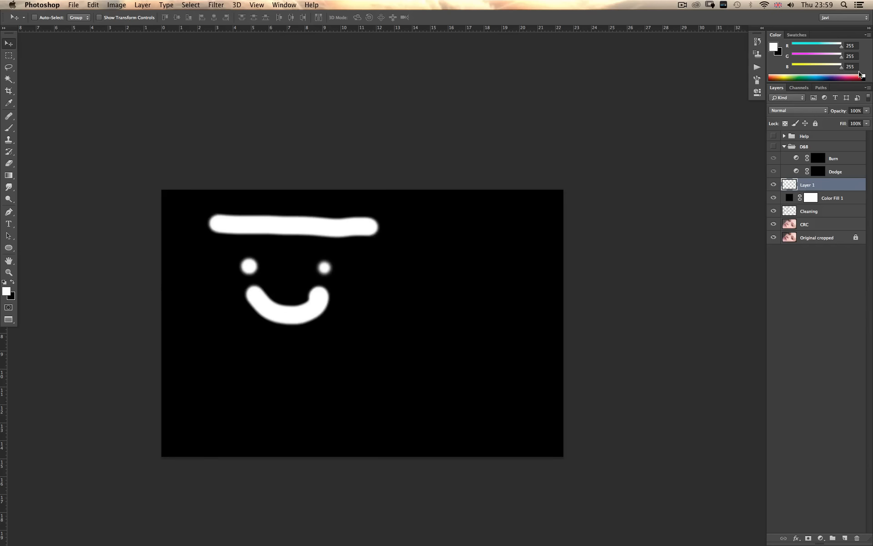
Turn the brush's Transfer option back on with opacity and flow controlled by Pen Pressure.
left_click(757, 83)
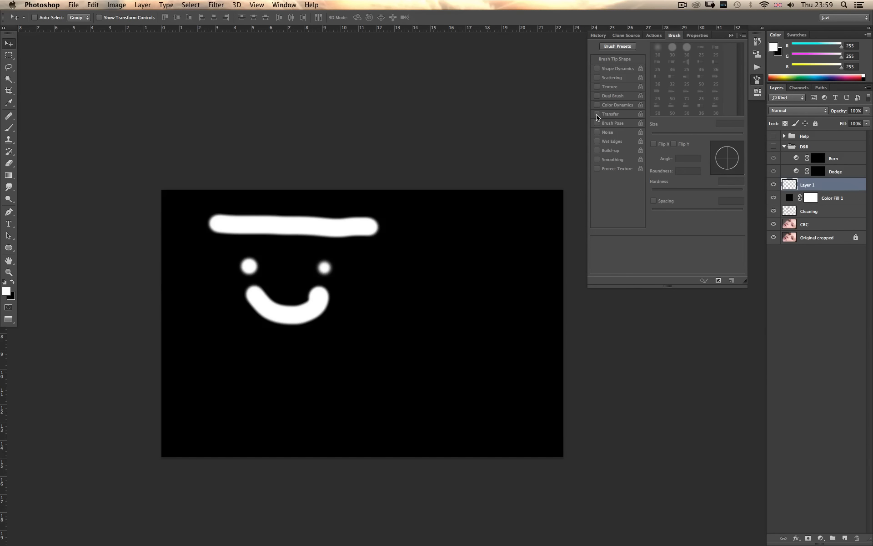
key("b")
left_click(597, 114)
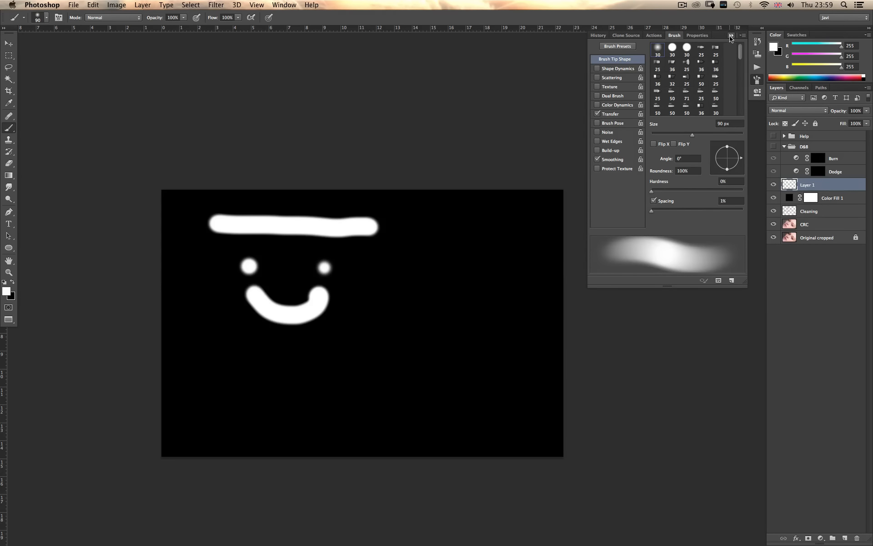
left_click(629, 112)
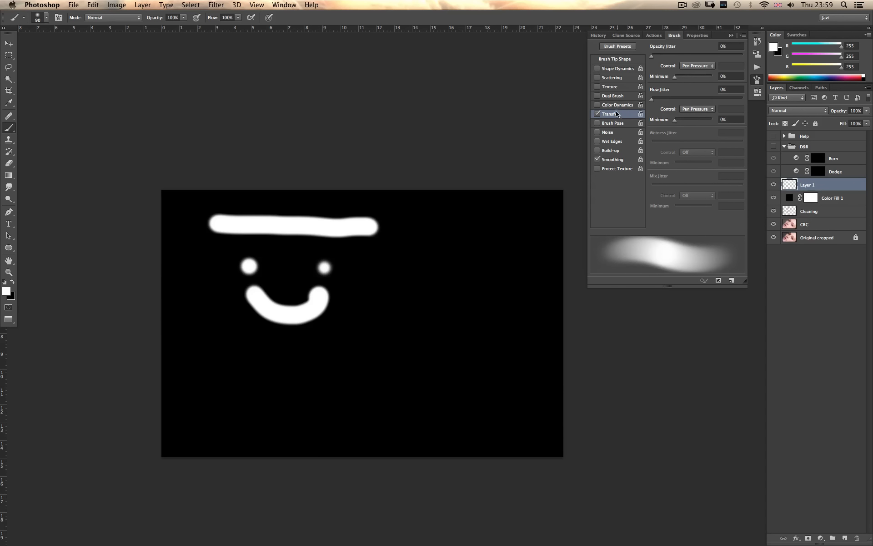
left_click(731, 35)
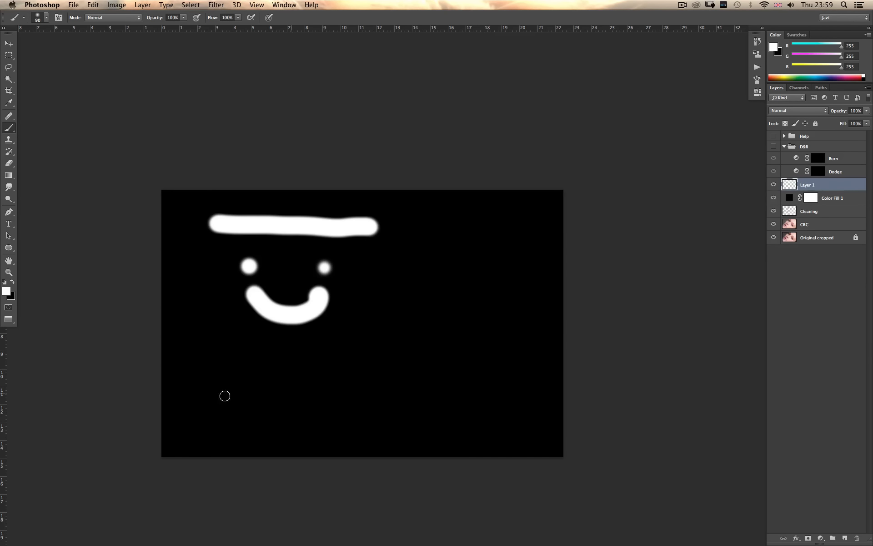
Paint a horizontal stroke, faint dots and a curved stroke below the first drawing with the pressure-sensitive brush.
left_click_drag(203, 385, 366, 381)
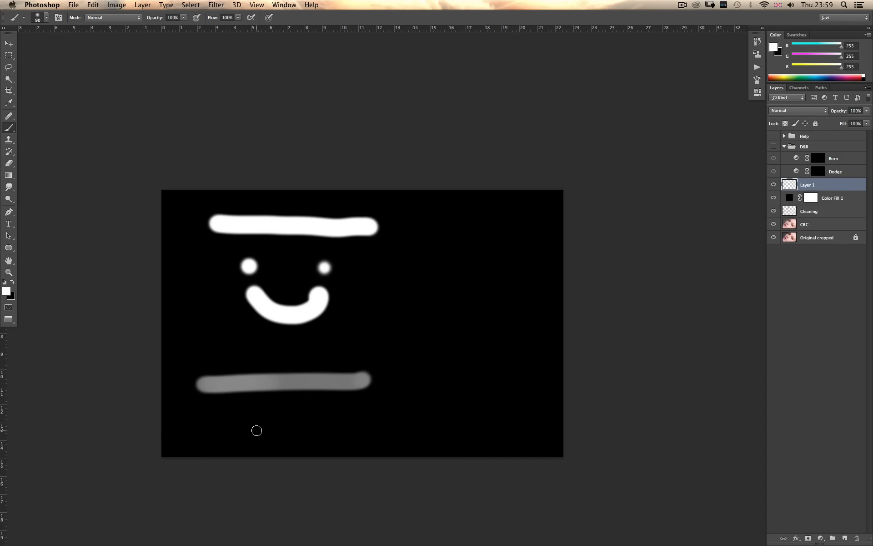
left_click(258, 429)
left_click(307, 429)
left_click(246, 421)
left_click(300, 423)
mouse_move(341, 431)
left_mouse_down()
mouse_move(398, 420)
mouse_move(404, 398)
left_mouse_up()
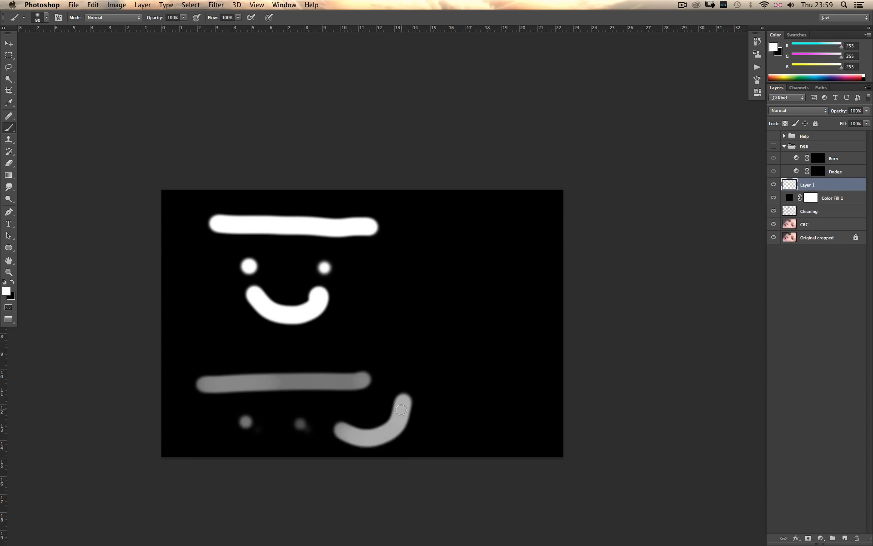
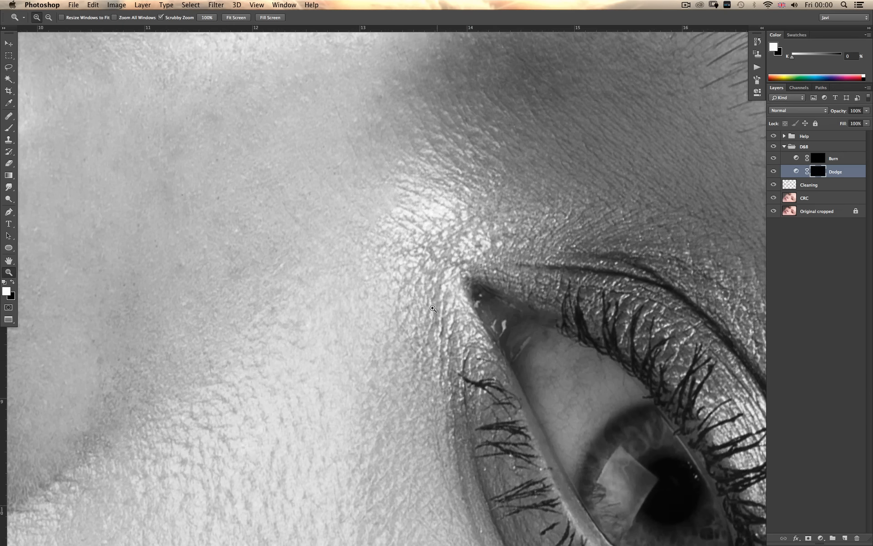
Examine the skin around the eye's inner corner and the nostril at different zoom levels.
key("alt")
key("alt")
key("alt")
left_click(410, 357, "alt")
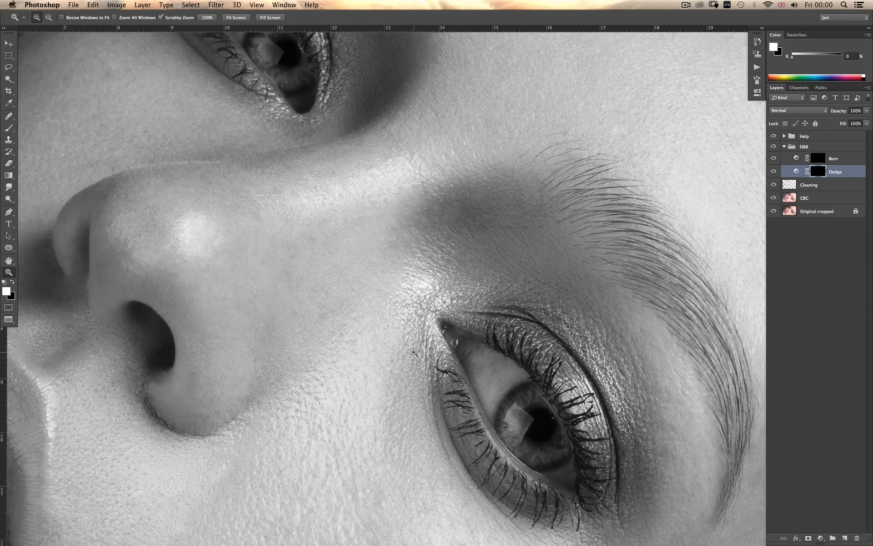
left_click(417, 353, "alt")
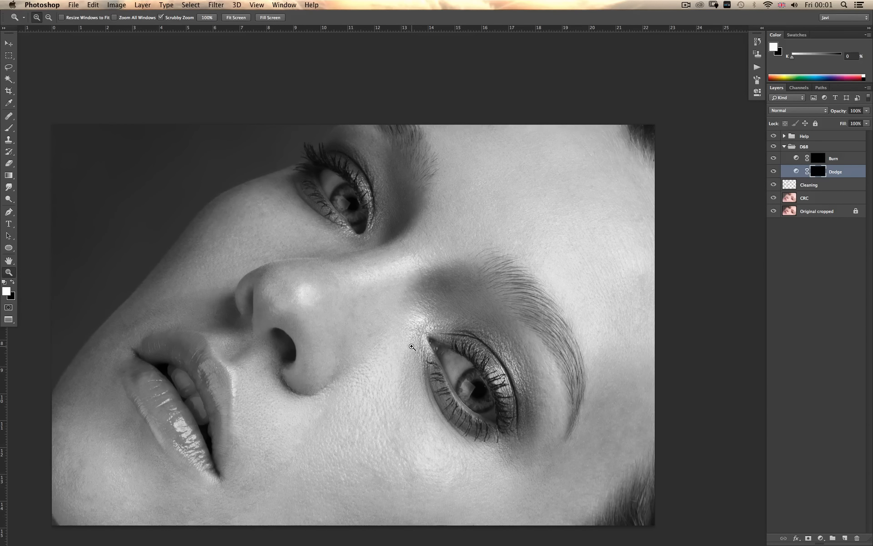
left_click_drag(287, 383, 287, 382)
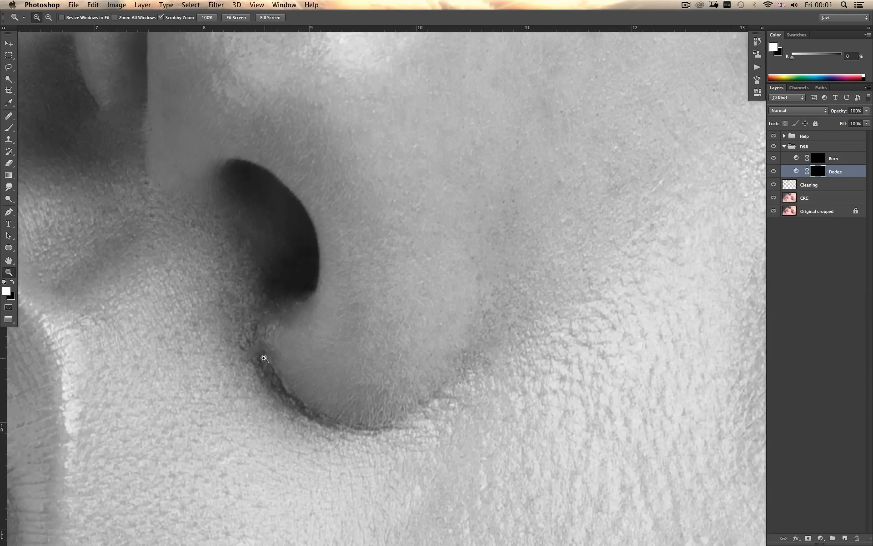
left_click(266, 370)
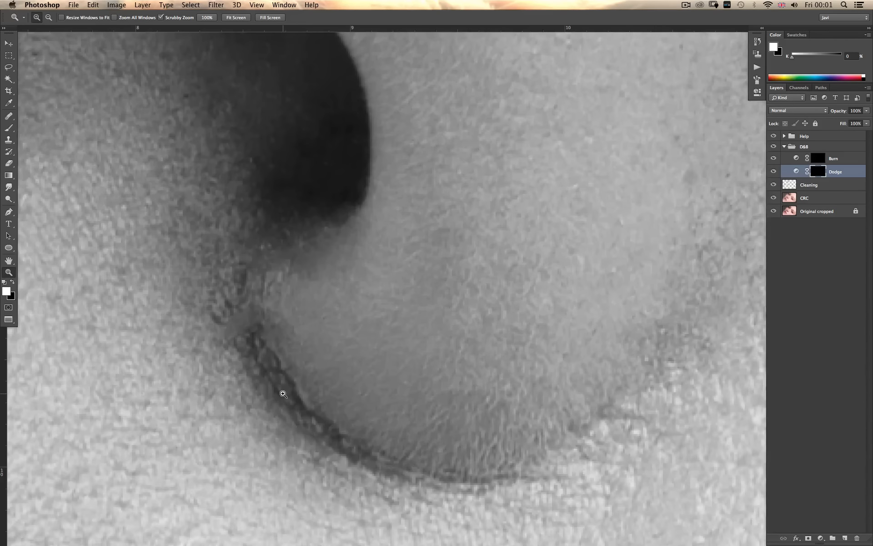
left_click(282, 401, "alt")
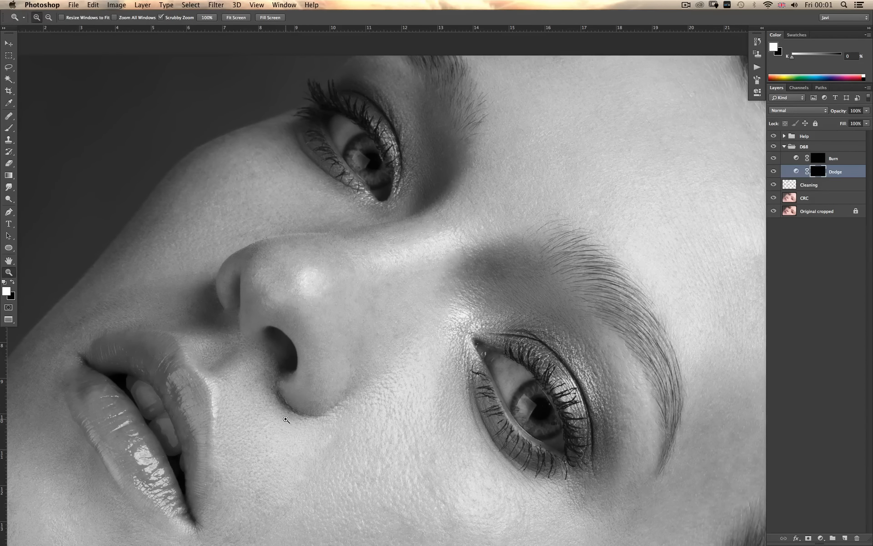
Bring the whole portrait into view and activate the Brush at 15 px with 8% opacity.
left_click(288, 415, "alt")
left_click(288, 419, "alt")
left_click(289, 421, "alt")
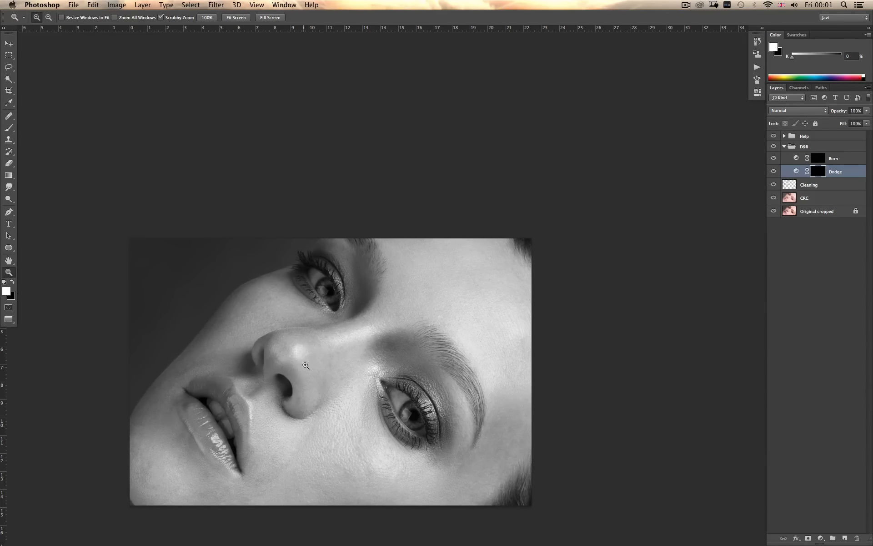
left_click_drag(359, 385, 413, 333)
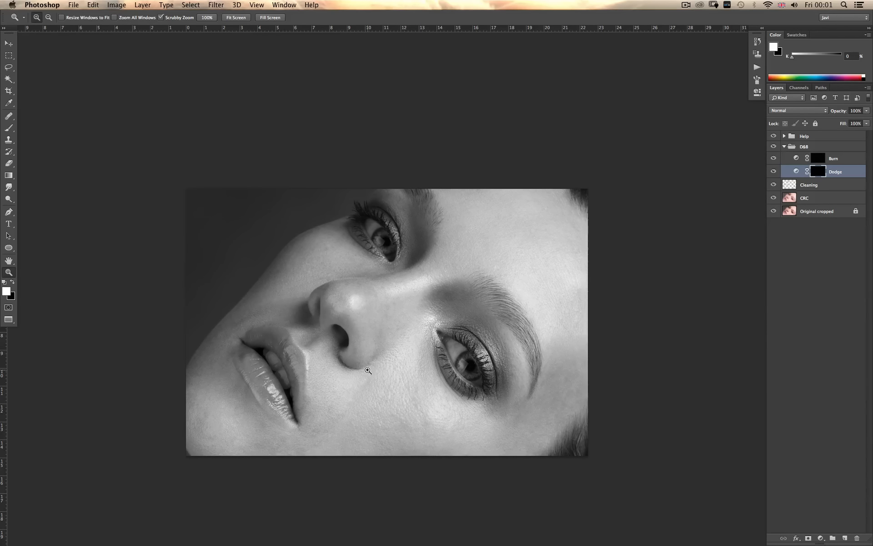
key("b")
key("bracketright")
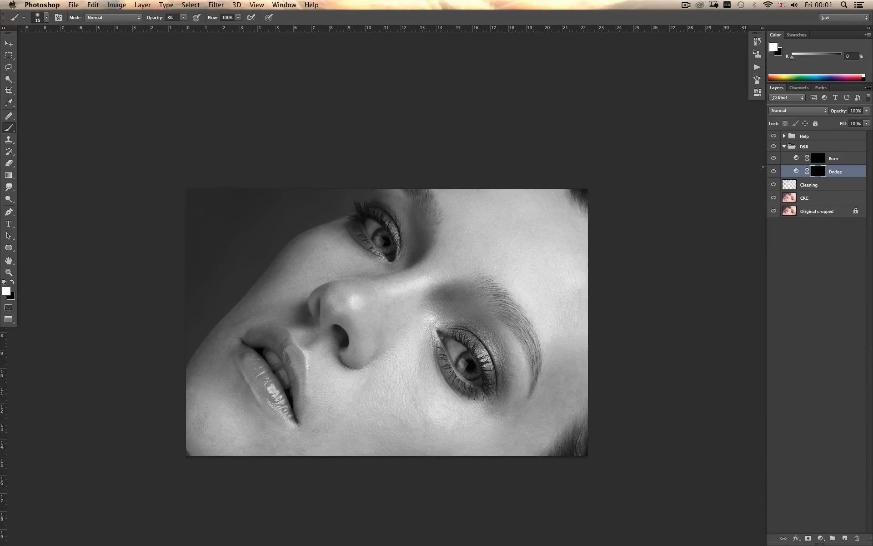
Set the Help group's Curves 1 layer to Multiply blending and make the Burn layer's mask active for painting.
left_click(784, 136)
left_click(792, 148)
left_click(789, 110)
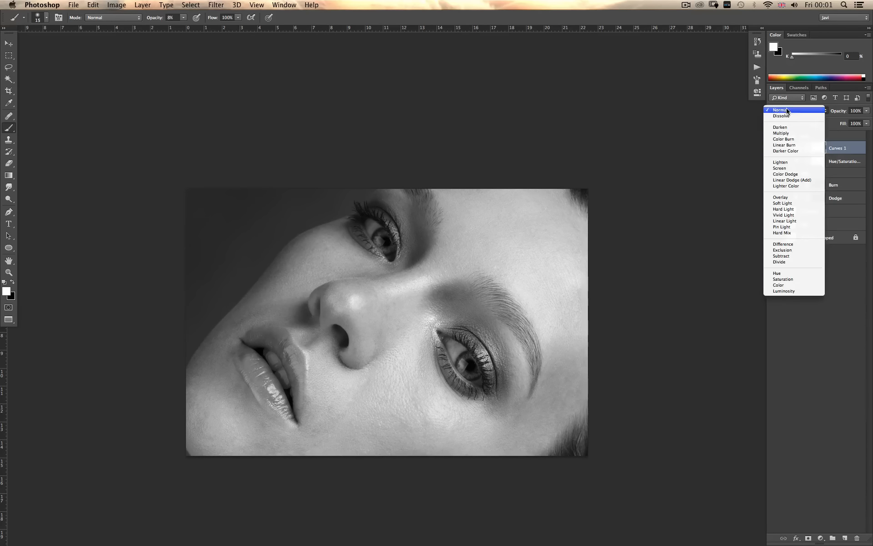
left_click(789, 133)
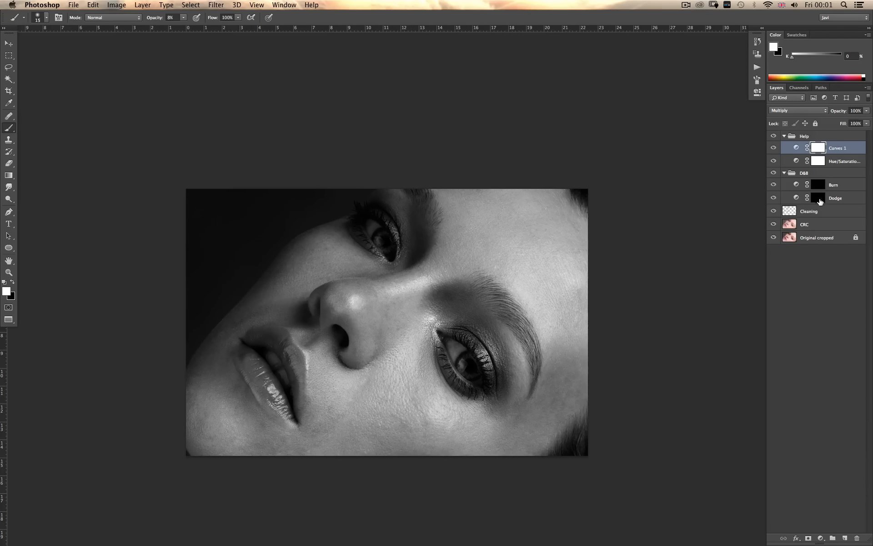
left_click(837, 202)
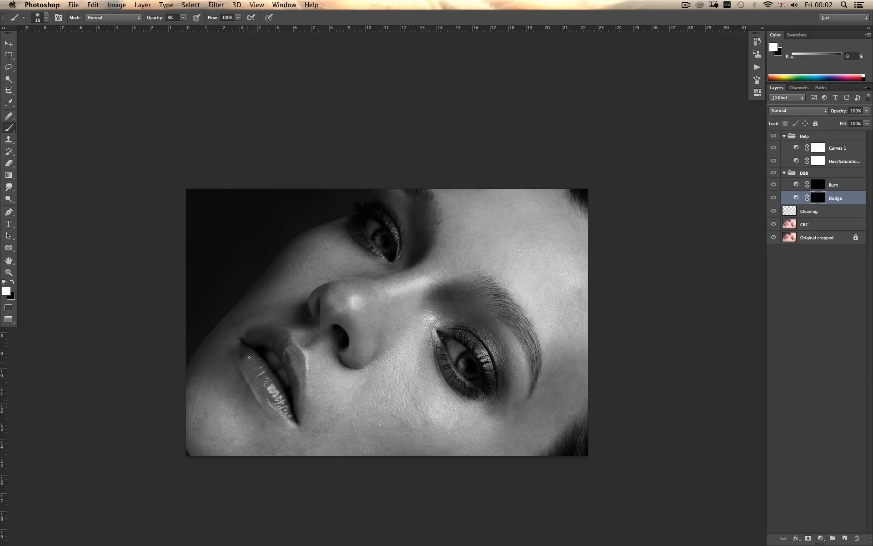
left_click(823, 185)
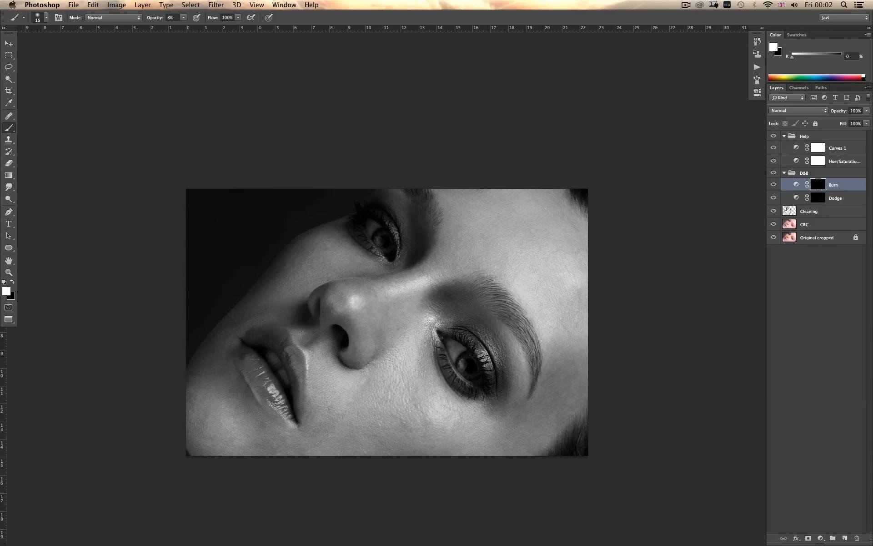
Darken the Help group's Curves 1 midtones by lowering the curve point to input 132, output 61, and return to the Burn mask.
double_click(796, 147)
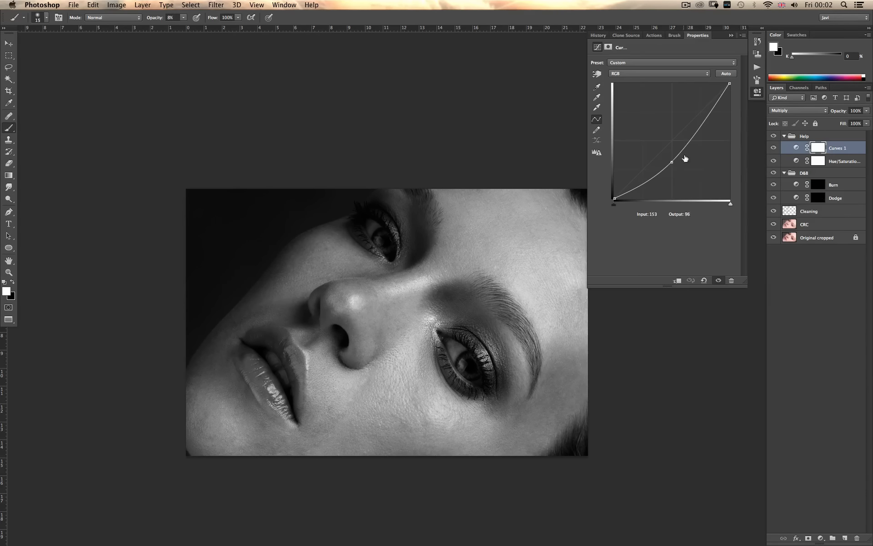
left_click_drag(673, 162, 674, 171)
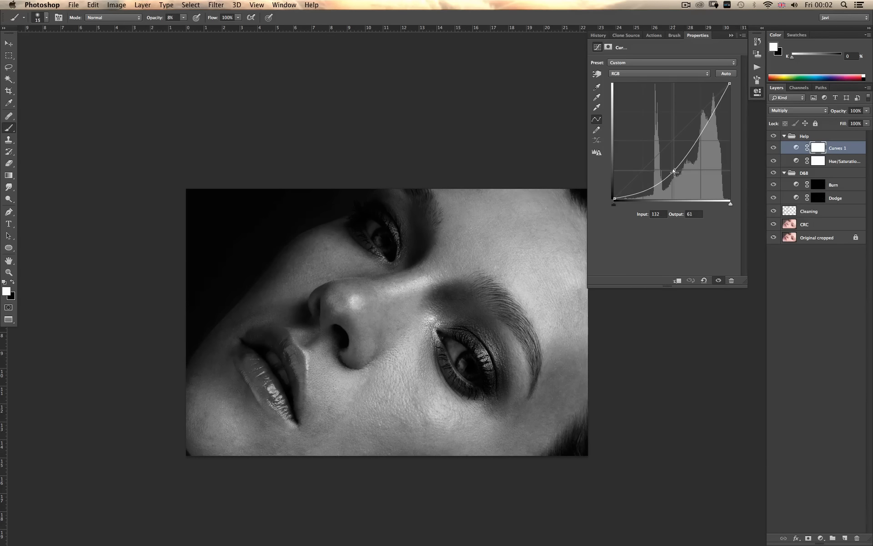
left_click(817, 188)
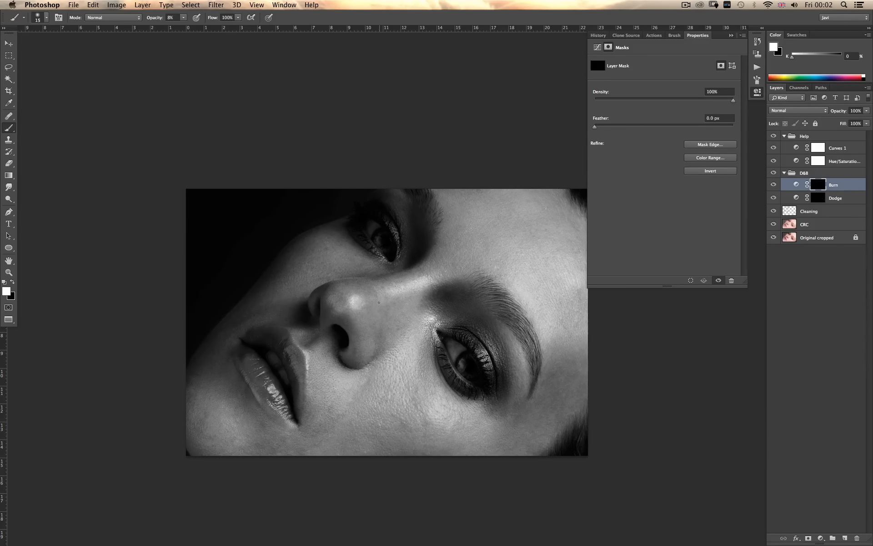
left_click(730, 35)
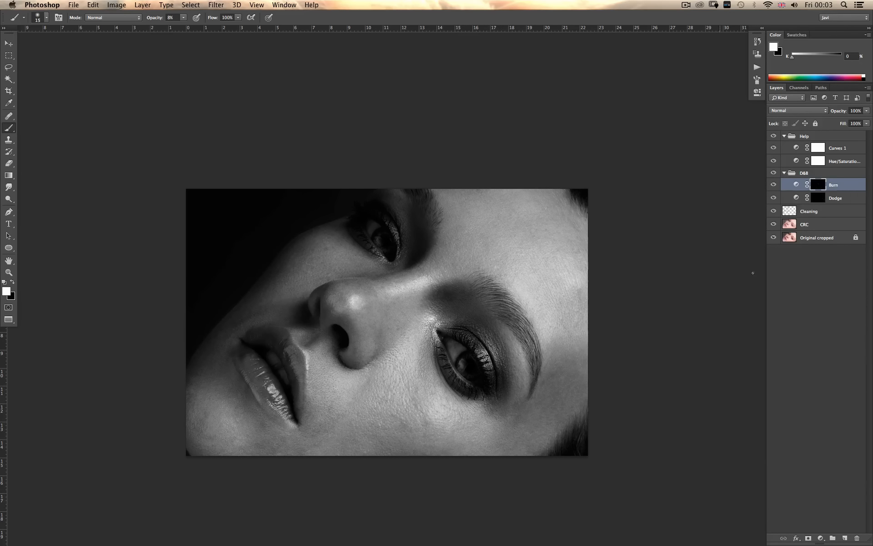
Raise the midtone point of the Help group's Curves 1 slightly to lighten the preview, and make the Dodge layer's mask active.
key("alt+bracketleft")
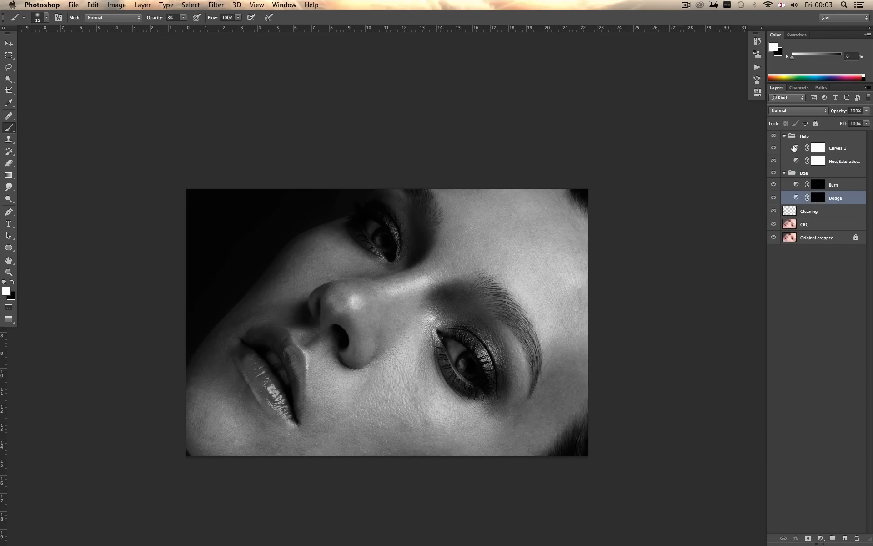
left_click(796, 148)
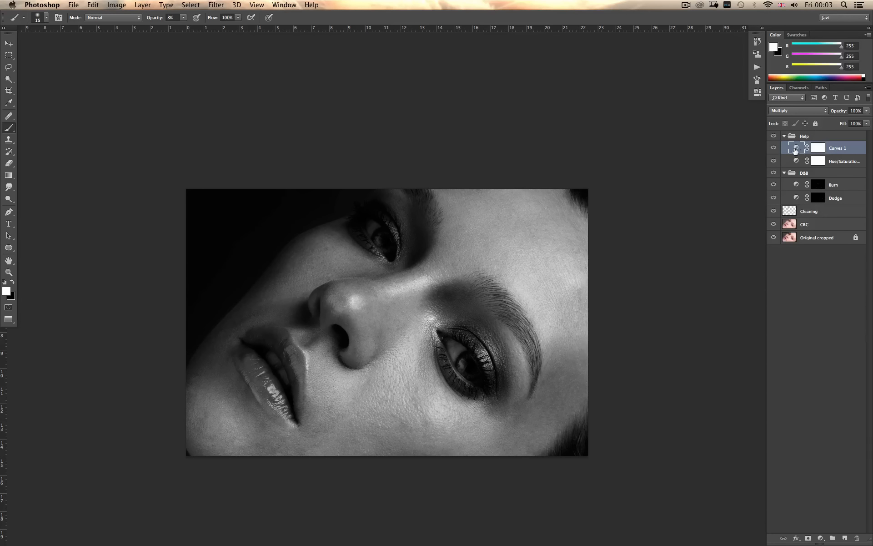
double_click(796, 148)
left_click_drag(673, 167, 672, 162)
left_click(818, 198)
left_click(731, 35)
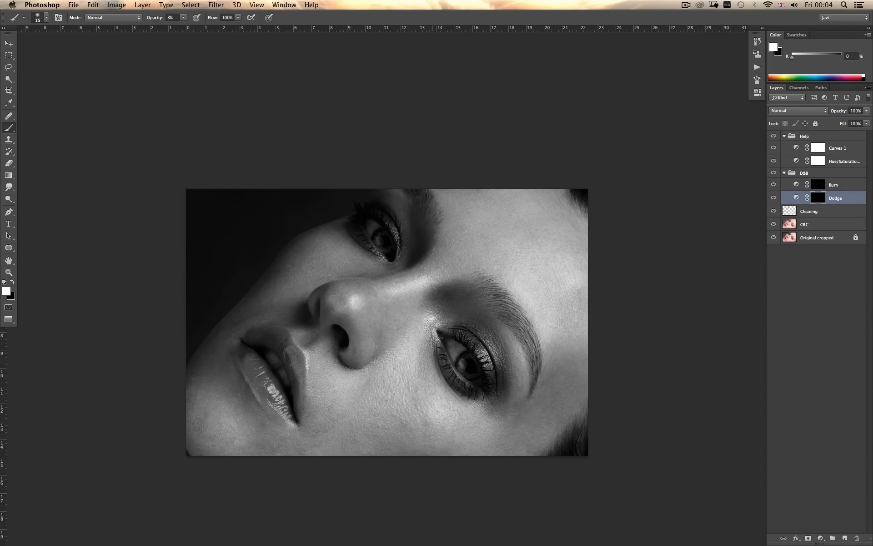
left_click(685, 5)
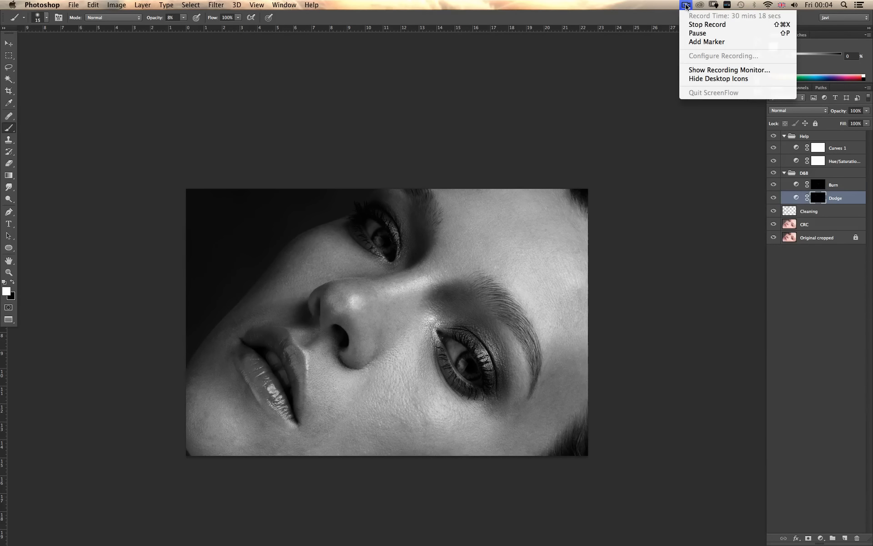